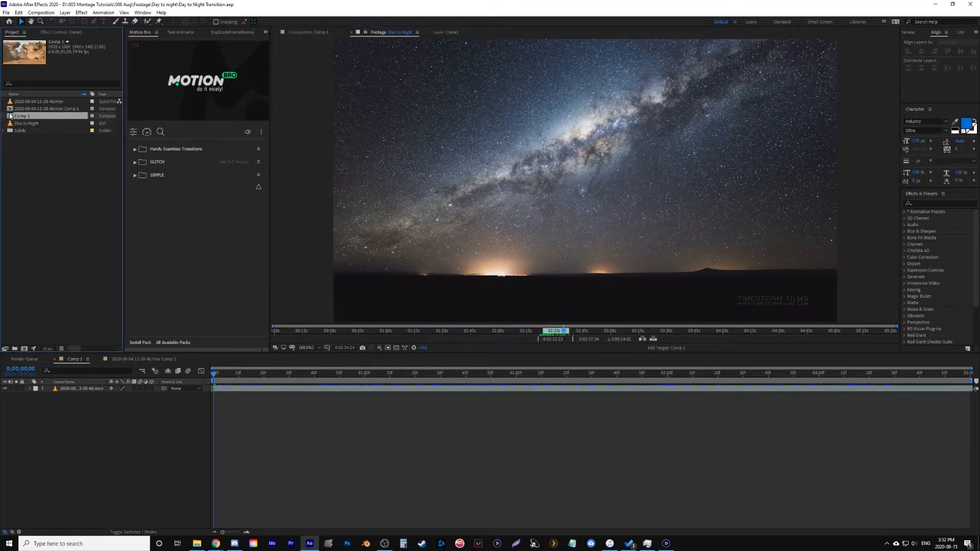
pyautogui.moveTo(215, 374); pyautogui.dragTo(159, 435)
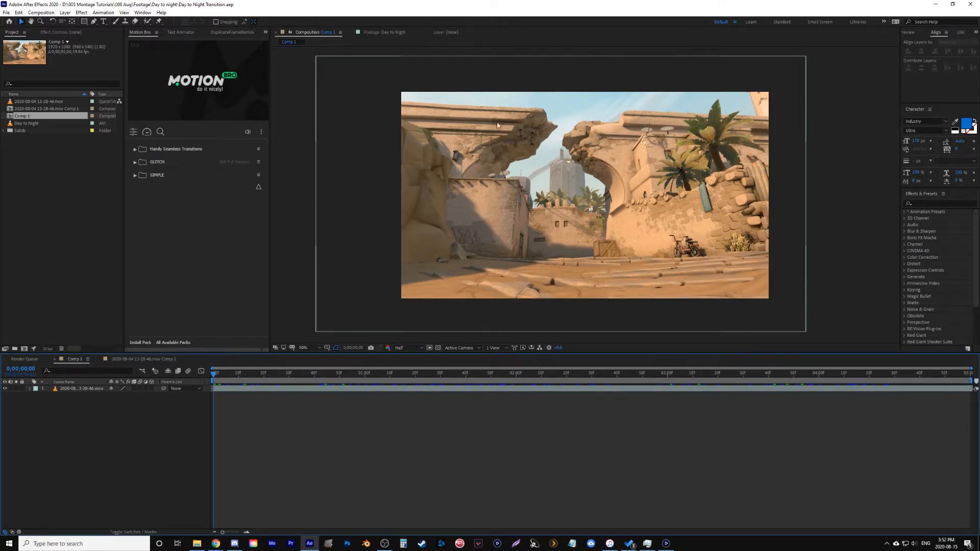
pyautogui.click(71, 388)
pyautogui.rightClick(72, 389)
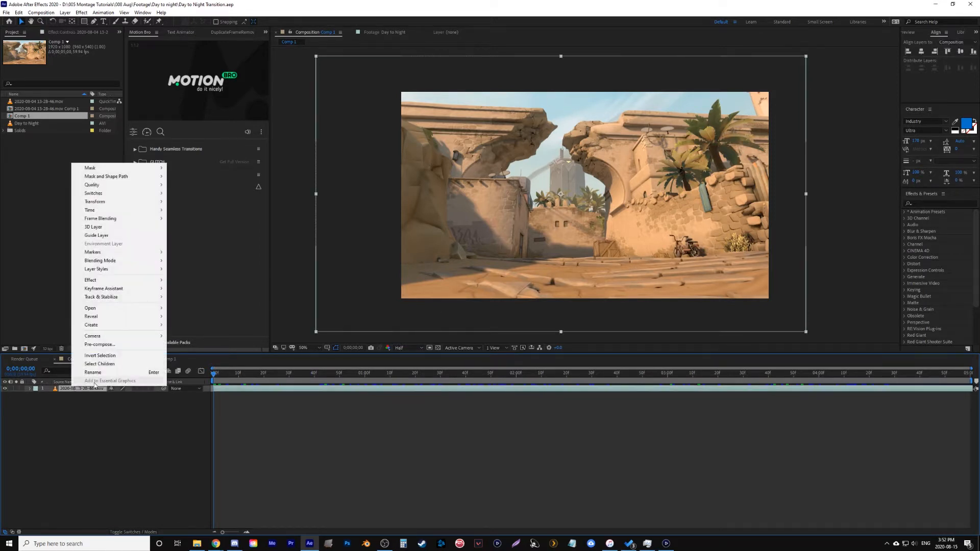
pyautogui.click(51, 204)
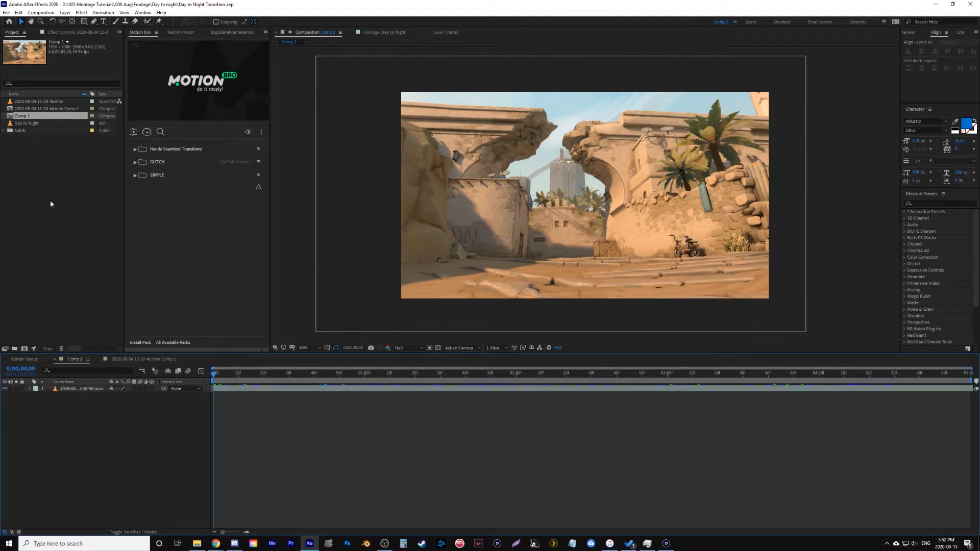
# Step: Rename the Comp 1 composition to Main in the project
pyautogui.rightClick(24, 120)
pyautogui.click(64, 239)
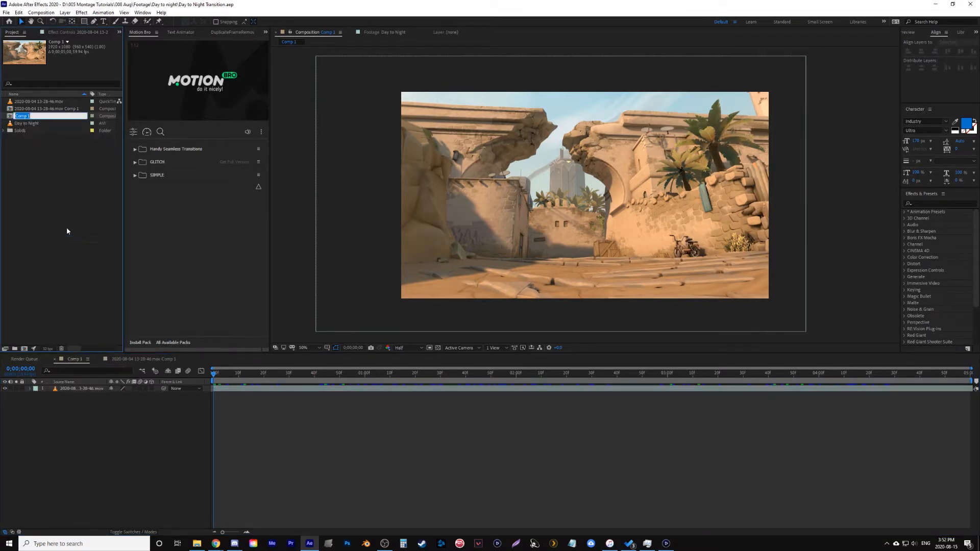
pyautogui.write('M')
pyautogui.click(85, 207)
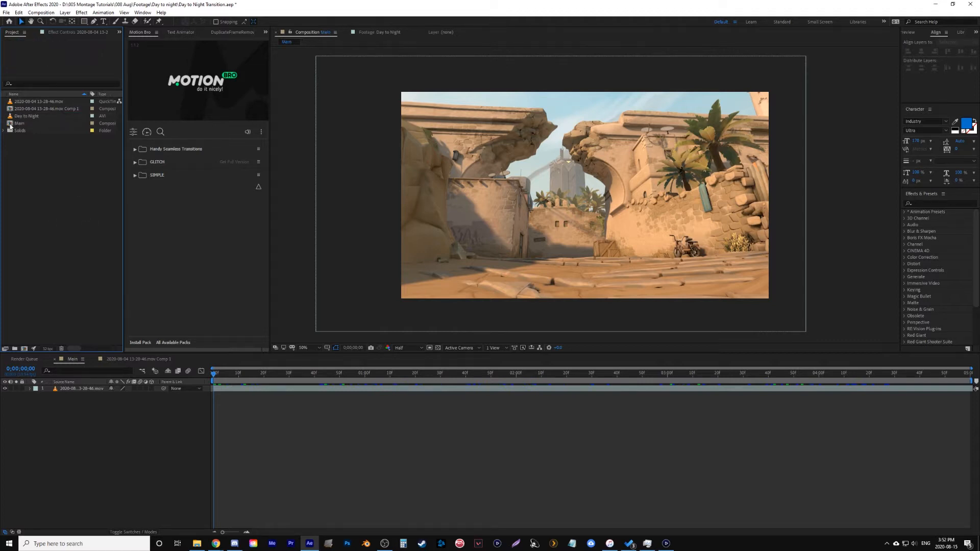
# Step: Close the timeline of the other open composition, keeping only Main open
pyautogui.click(10, 124)
pyautogui.click(135, 376)
pyautogui.click(94, 360)
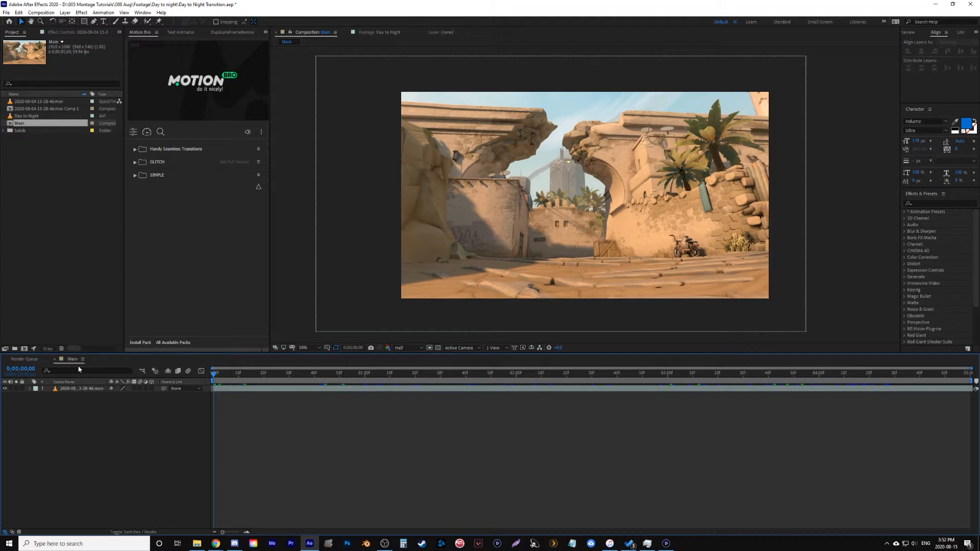
# Step: Pre-compose the gameplay footage layer as "1", moving all attributes into the new composition
pyautogui.rightClick(82, 389)
pyautogui.click(120, 348)
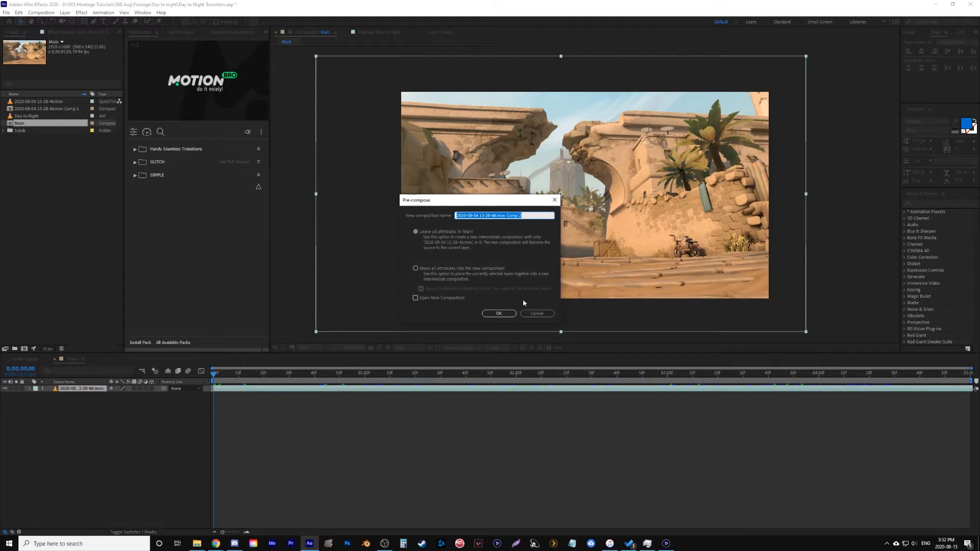
pyautogui.write('J')
pyautogui.click(416, 269)
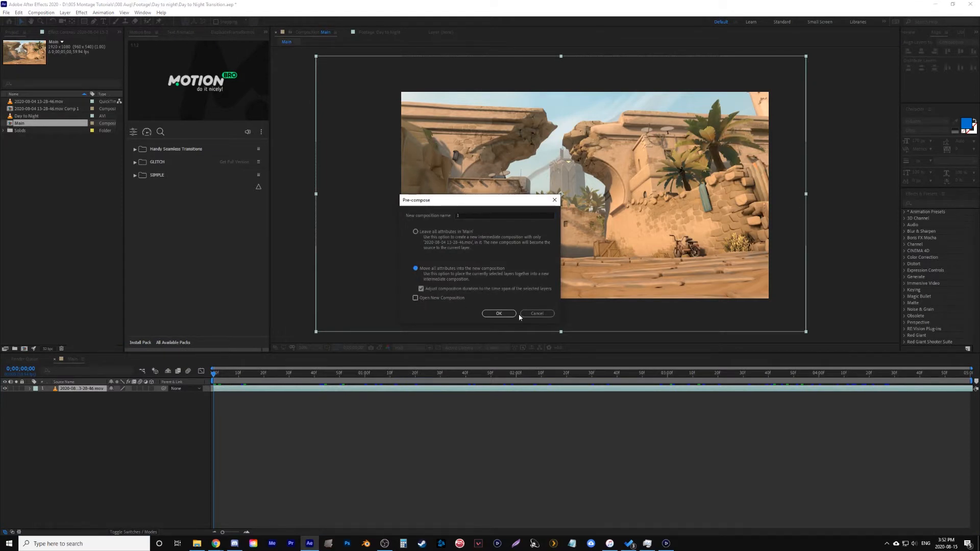
pyautogui.click(497, 315)
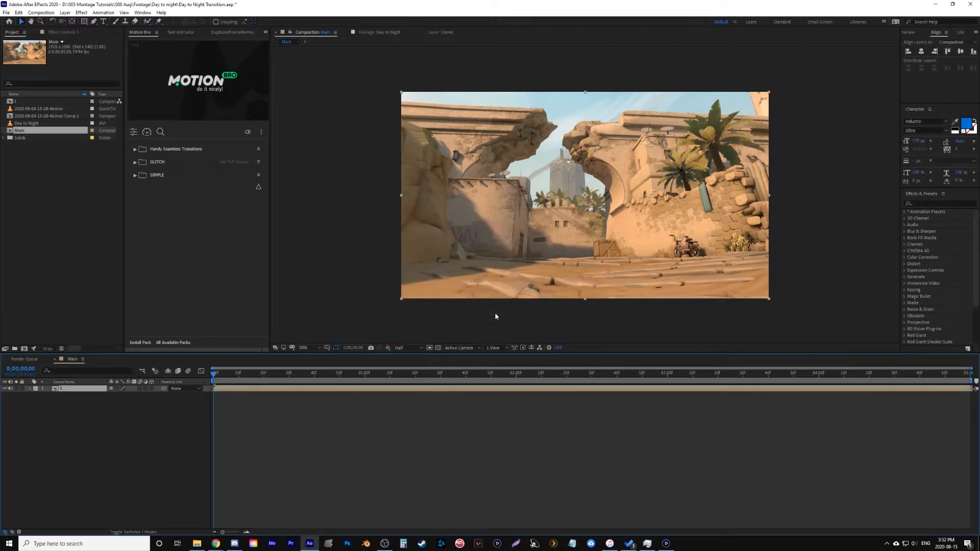
# Step: Open the nested composition 1 and duplicate its footage layer
pyautogui.doubleClick(55, 390)
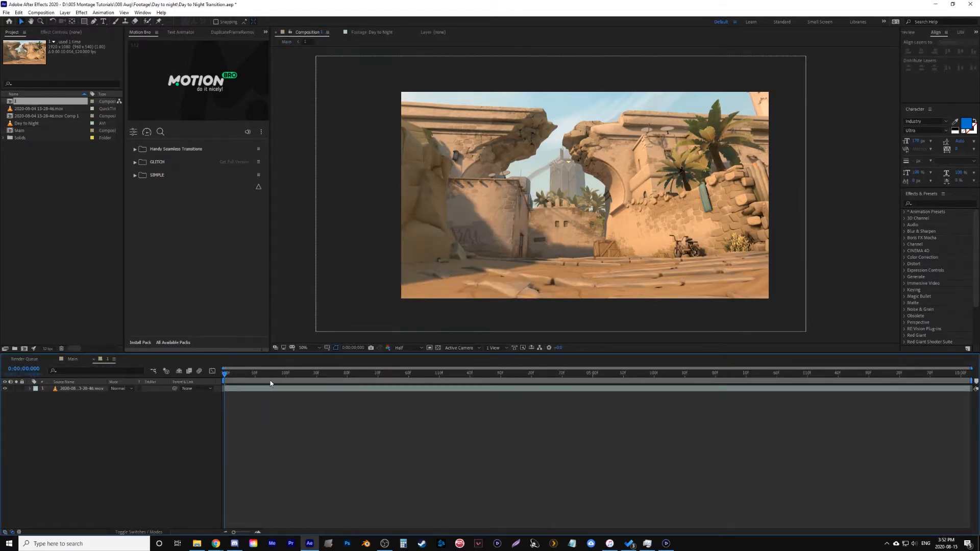
pyautogui.click(256, 388)
pyautogui.hotkey('ctrl', 'd')
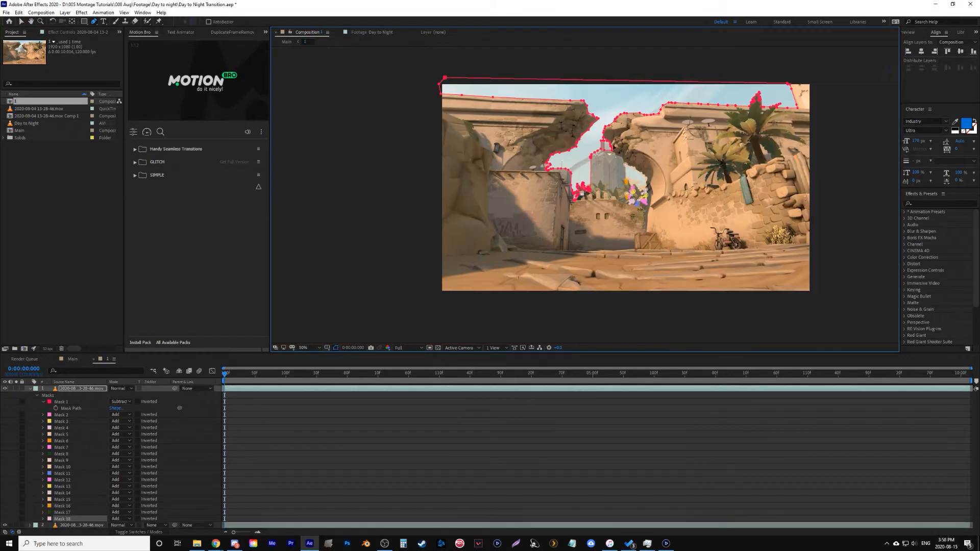
# Step: Select Mask 2 through Mask 18, then move the masked footage layer below the unmasked copy and hide that copy
pyautogui.click(61, 415)
pyautogui.keyDown('shift'); pyautogui.click(63, 519); pyautogui.keyUp('shift')
pyautogui.click(30, 389)
pyautogui.moveTo(82, 389); pyautogui.dragTo(81, 399)
pyautogui.click(5, 389)
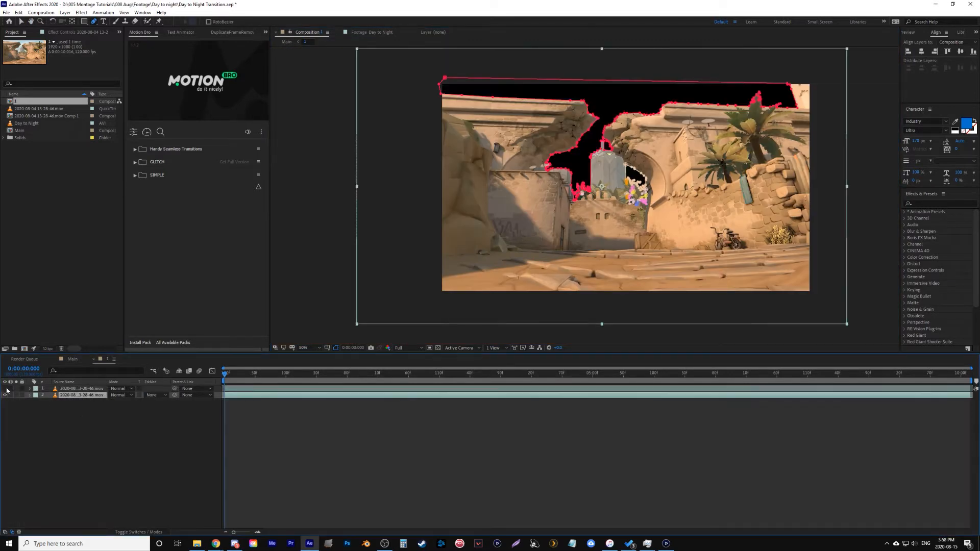
pyautogui.click(162, 415)
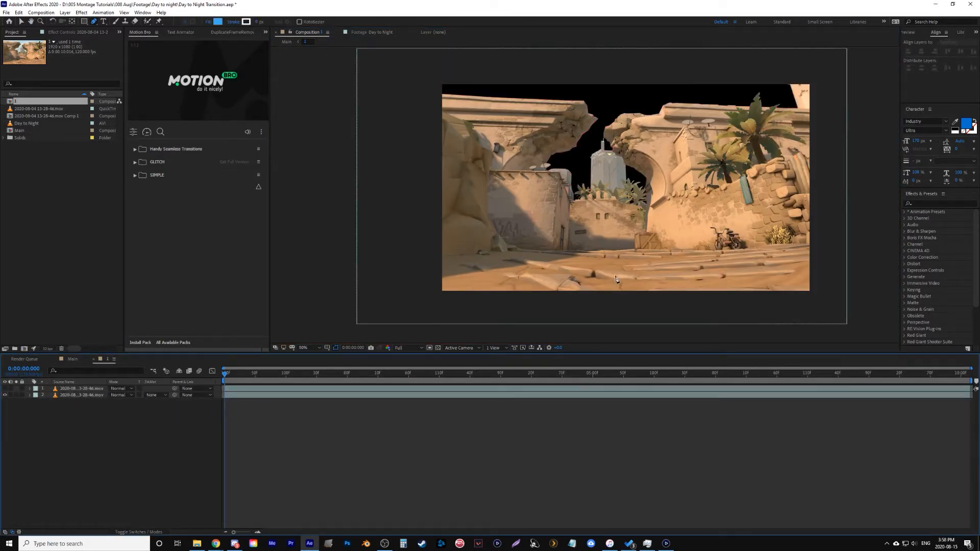
# Step: Show the top footage layer again, apply Keylight (1.2) to it and sample the sky as the screen colour
pyautogui.click(5, 389)
pyautogui.click(82, 389)
pyautogui.click(942, 204)
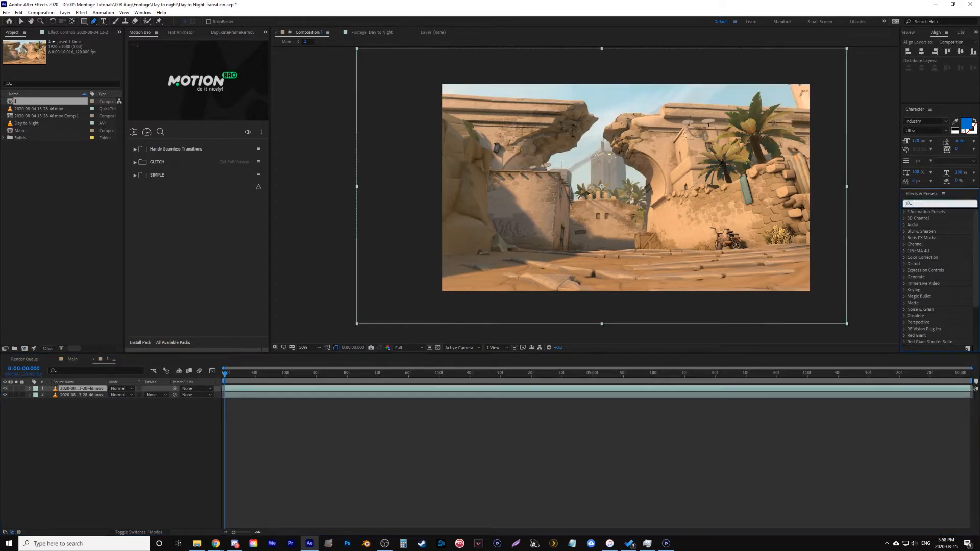
pyautogui.write('keyli')
pyautogui.moveTo(934, 237); pyautogui.dragTo(393, 391)
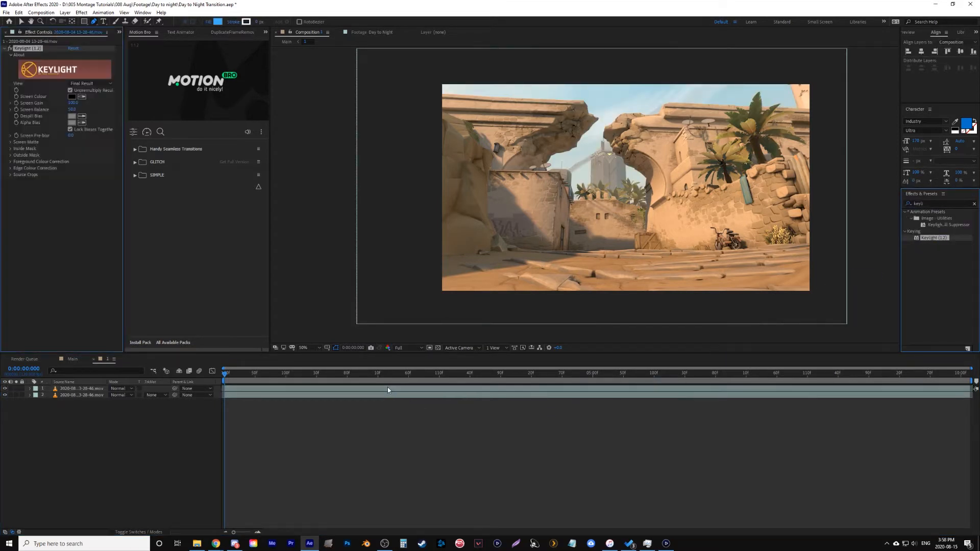
pyautogui.click(606, 98)
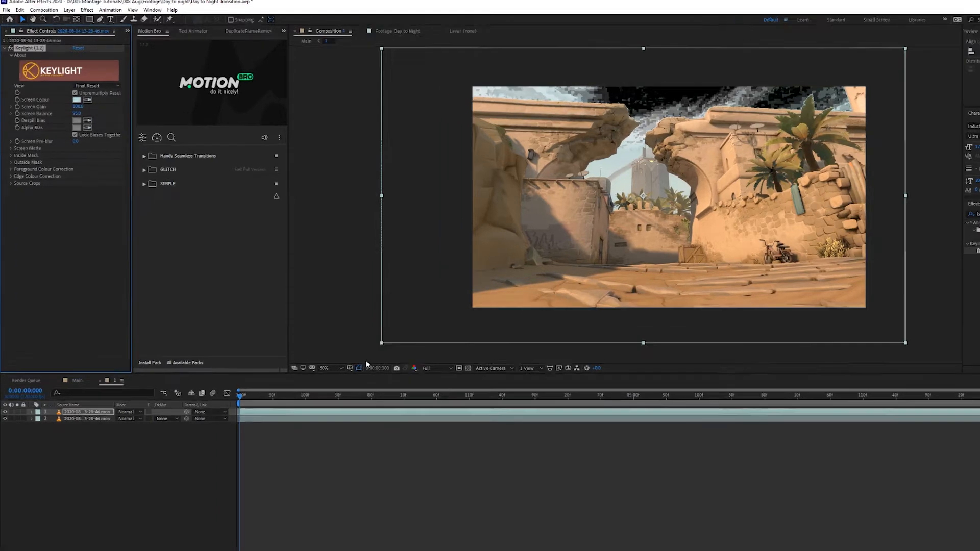
# Step: Set Keylight's Screen Gain to 511 and Screen Balance to 0 to key out the sky
pyautogui.click(318, 347)
pyautogui.click(313, 355)
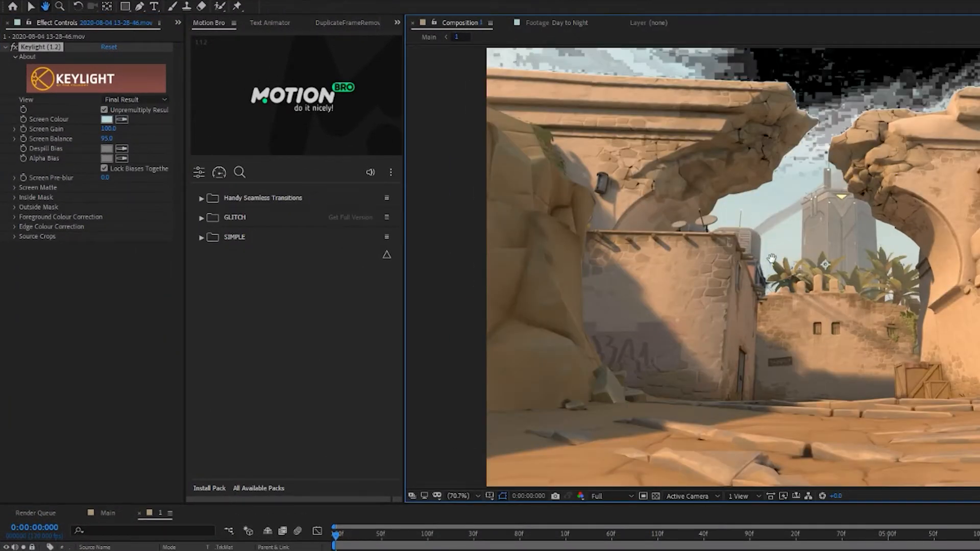
pyautogui.moveTo(760, 266); pyautogui.dragTo(764, 311)
pyautogui.moveTo(109, 129); pyautogui.dragTo(361, 145)
pyautogui.moveTo(107, 139); pyautogui.dragTo(23, 161)
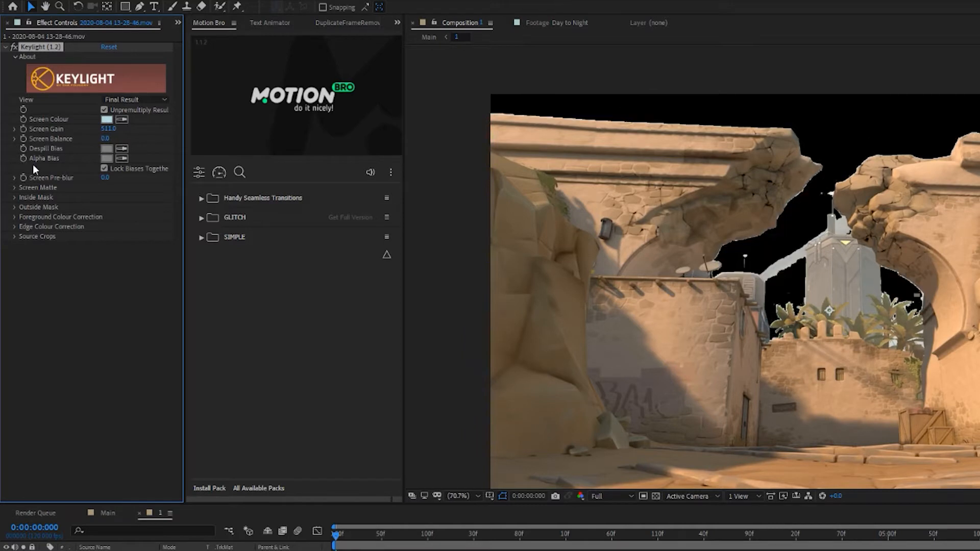
# Step: Set Keylight's Screen Matte Shrink/Grow to -3.4 and Screen Softness to 1.0
pyautogui.click(14, 188)
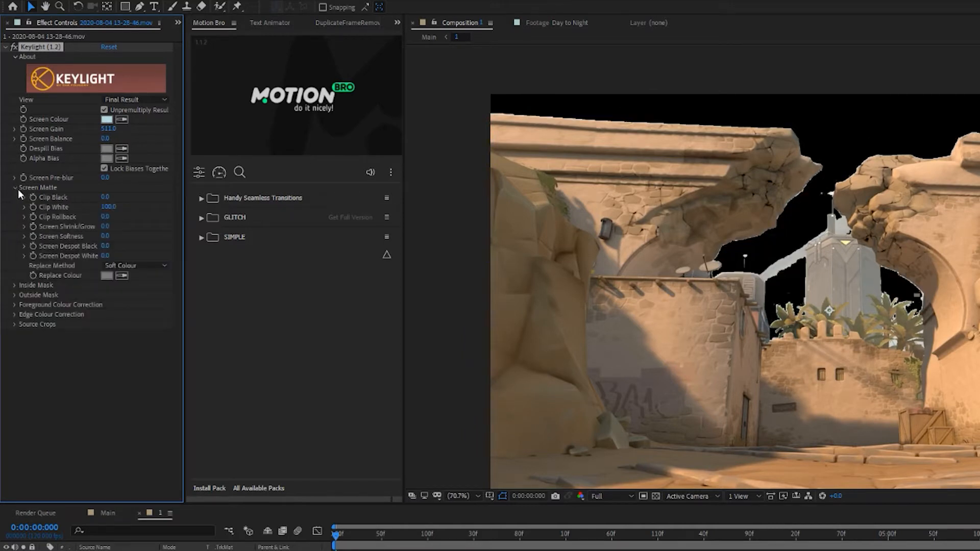
pyautogui.moveTo(106, 217)
pyautogui.mouseDown()
pyautogui.moveTo(172, 219)
pyautogui.moveTo(79, 228)
pyautogui.moveTo(113, 231)
pyautogui.moveTo(97, 232)
pyautogui.mouseUp()
pyautogui.hotkey('ctrl', 'z')
pyautogui.click(105, 236)
pyautogui.click(149, 362)
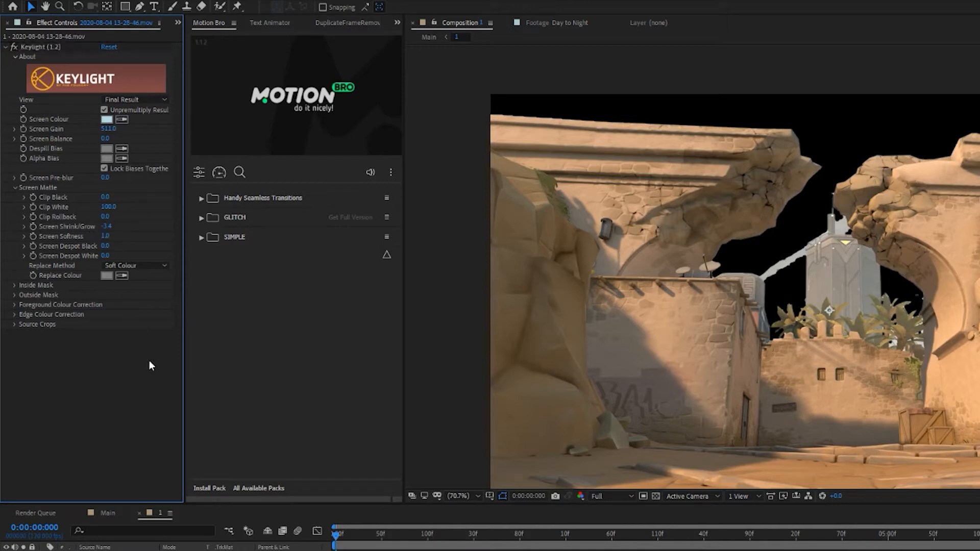
pyautogui.click(6, 550)
pyautogui.click(6, 550)
pyautogui.click(6, 550)
pyautogui.click(6, 550)
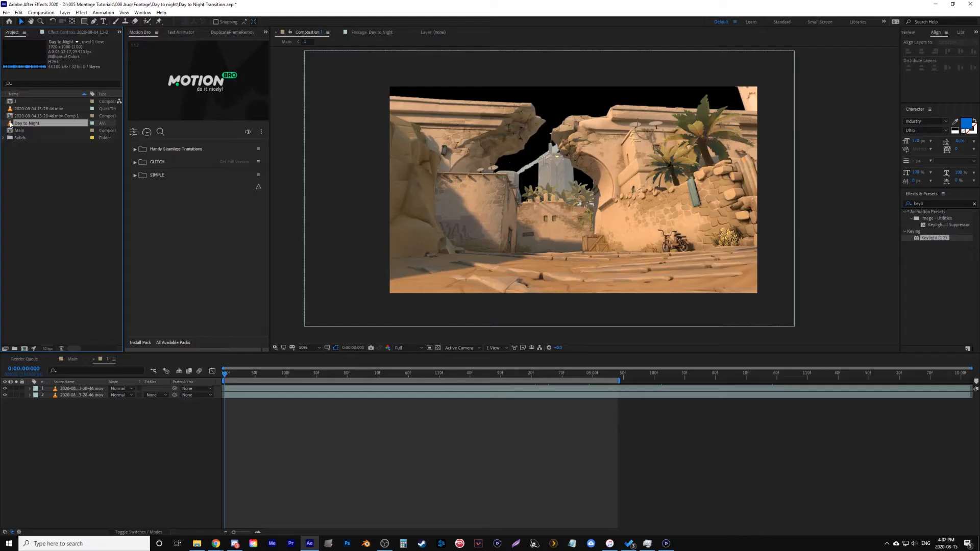
# Step: Place the Day to Night footage beneath both gameplay layers and mute its audio
pyautogui.moveTo(29, 123); pyautogui.dragTo(124, 405)
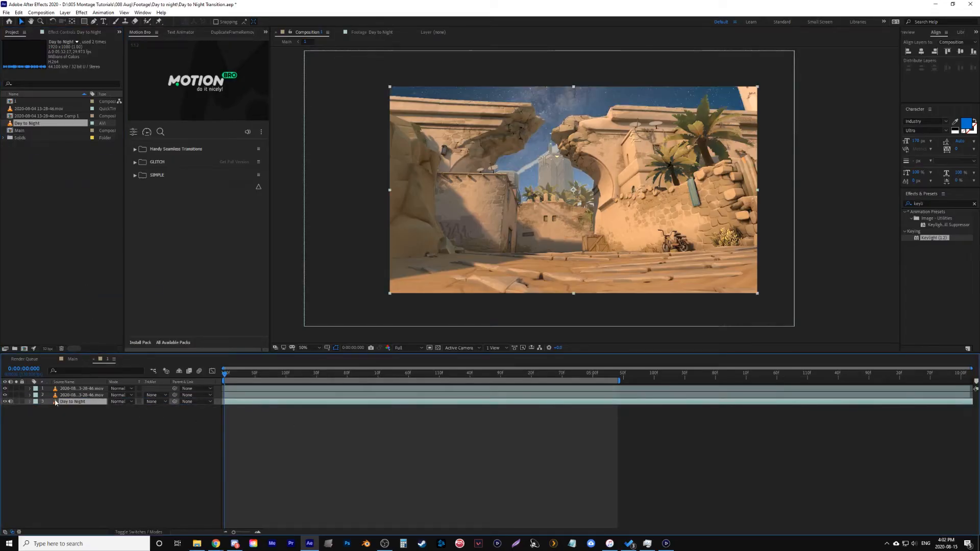
pyautogui.click(11, 402)
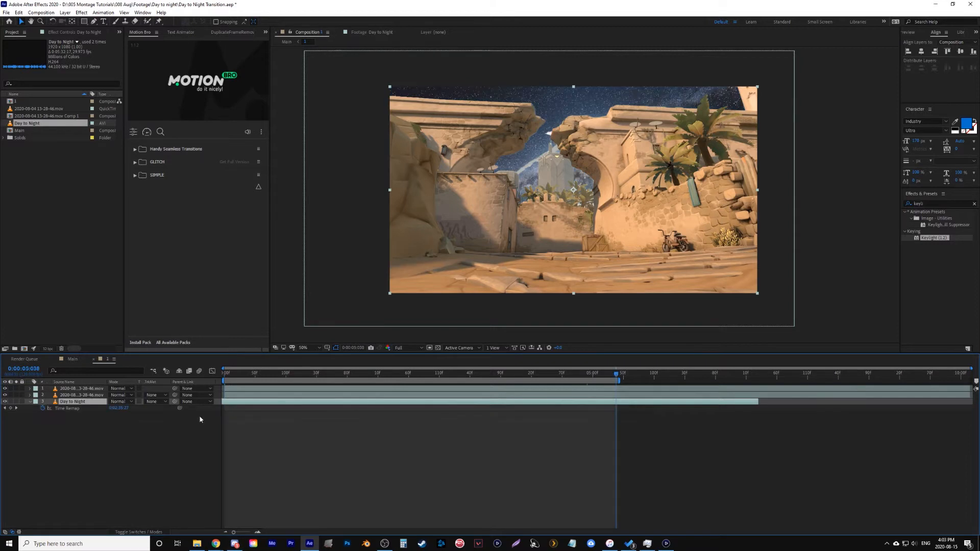
# Step: Retime the Day to Night layer with Time Remap keyframes at the composition's start and at about 0:00:05:038
pyautogui.click(10, 408)
pyautogui.moveTo(616, 408)
pyautogui.mouseDown()
pyautogui.moveTo(254, 408)
pyautogui.moveTo(602, 403)
pyautogui.mouseUp()
pyautogui.click(485, 374)
pyautogui.moveTo(298, 402); pyautogui.dragTo(433, 403)
pyautogui.click(225, 375)
pyautogui.moveTo(236, 404); pyautogui.dragTo(230, 405)
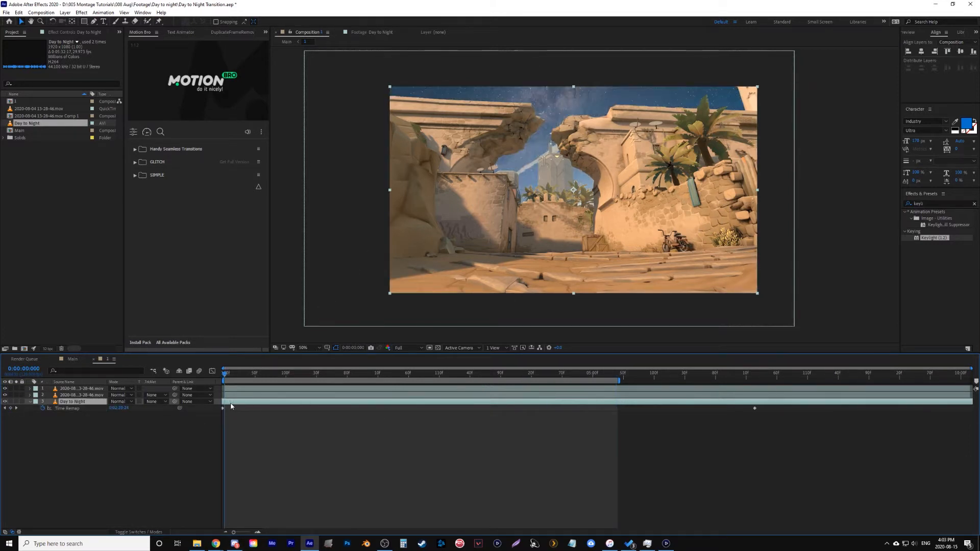
pyautogui.click(239, 423)
pyautogui.moveTo(756, 408); pyautogui.dragTo(617, 408)
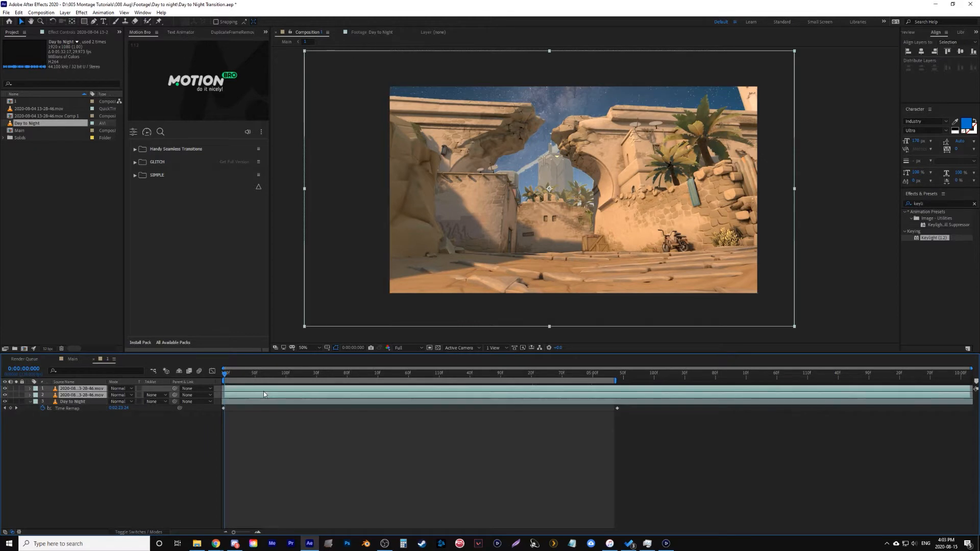
# Step: Pre-compose the two gameplay footage layers together as "2 Layers"
pyautogui.rightClick(264, 392)
pyautogui.click(306, 350)
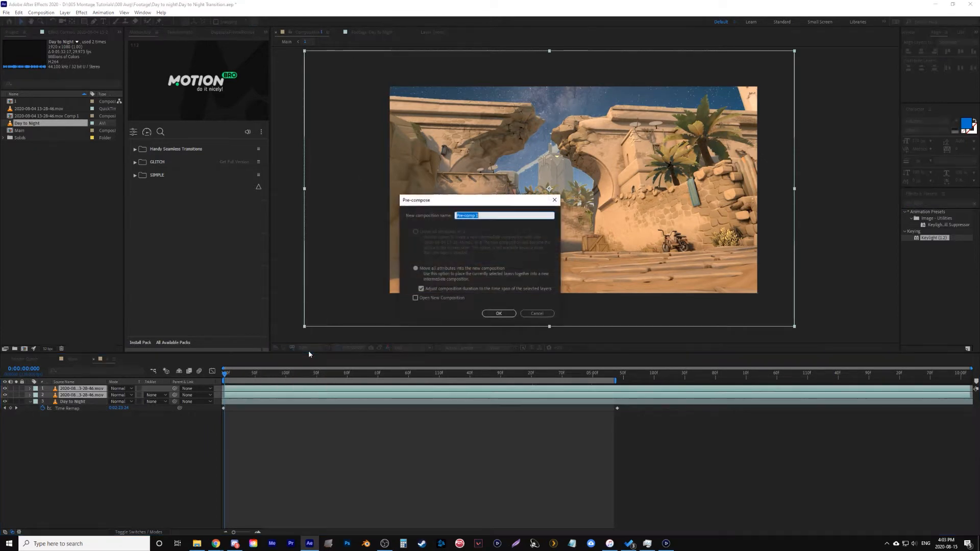
pyautogui.write('2 Layers')
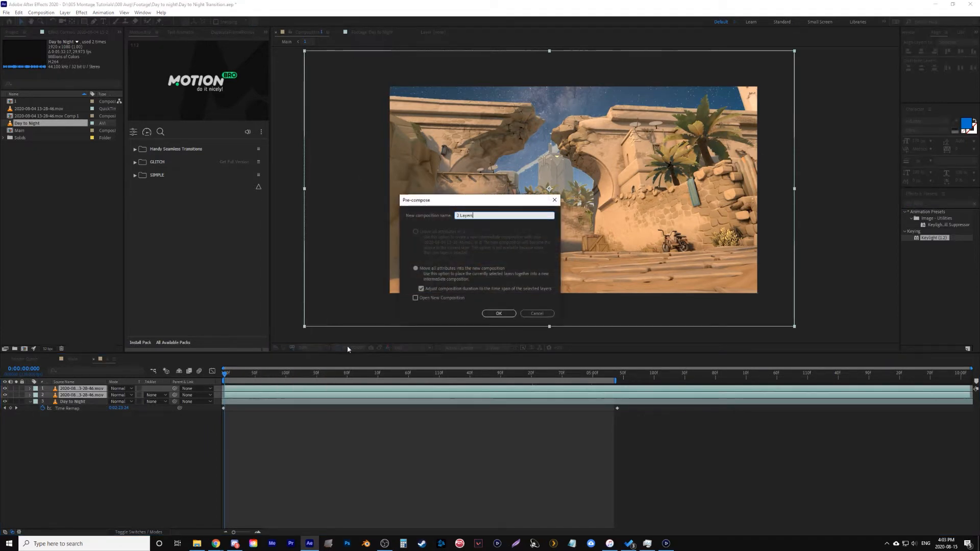
pyautogui.click(499, 313)
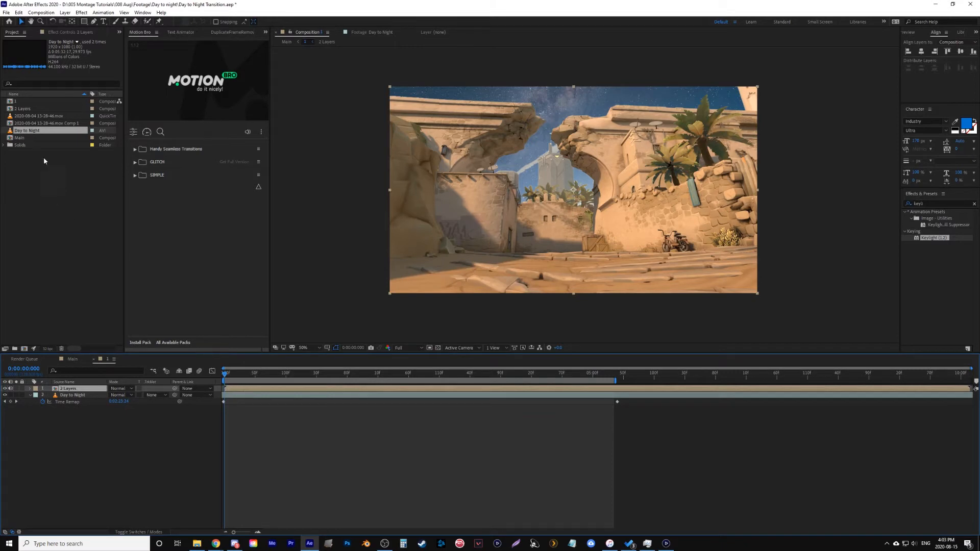
# Step: Duplicate the 2 Layers composition in the project and place the copy as the topmost layer of composition 1
pyautogui.click(9, 110)
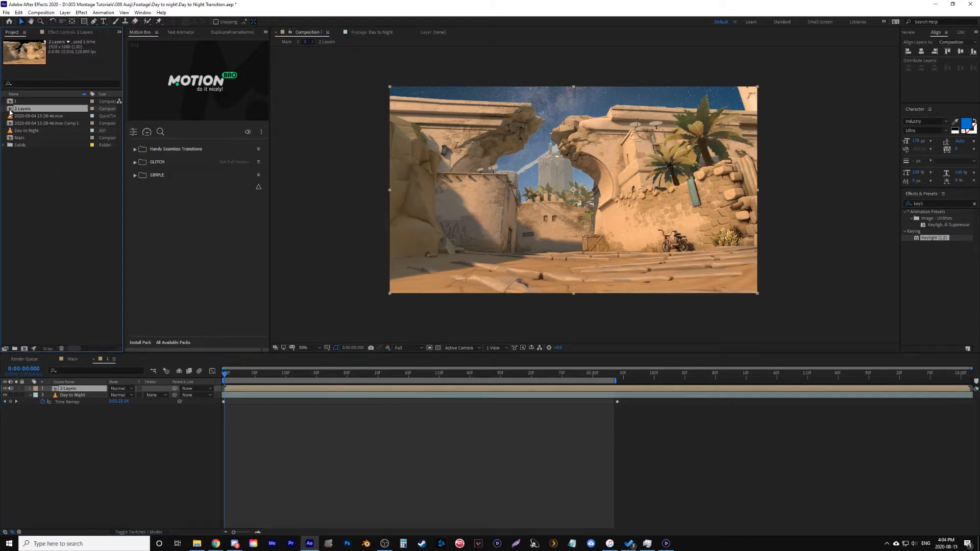
pyautogui.hotkey('ctrl', 'd')
pyautogui.moveTo(8, 117); pyautogui.dragTo(69, 386)
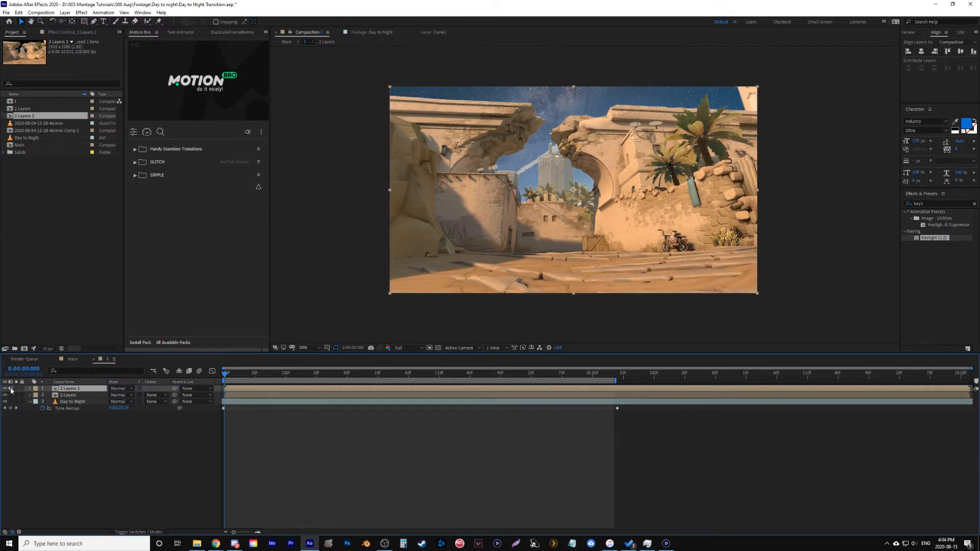
pyautogui.click(134, 487)
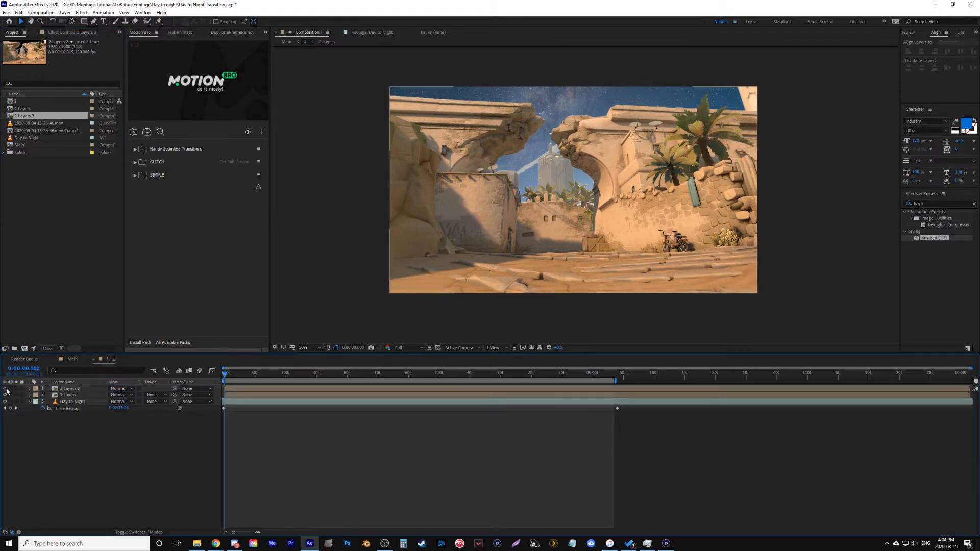
# Step: Open the 2 Layers 2 composition and add an adjustment layer
pyautogui.doubleClick(364, 389)
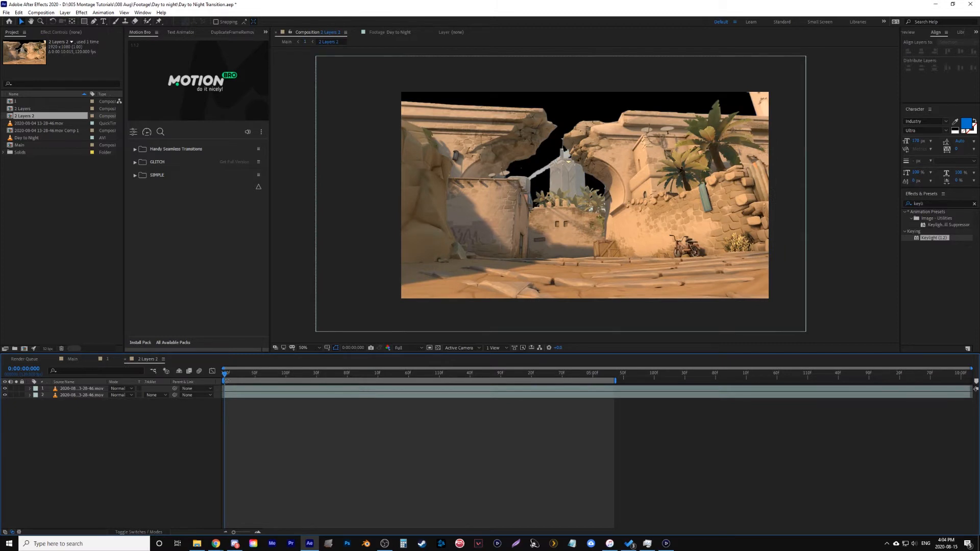
pyautogui.click(65, 12)
pyautogui.moveTo(74, 21)
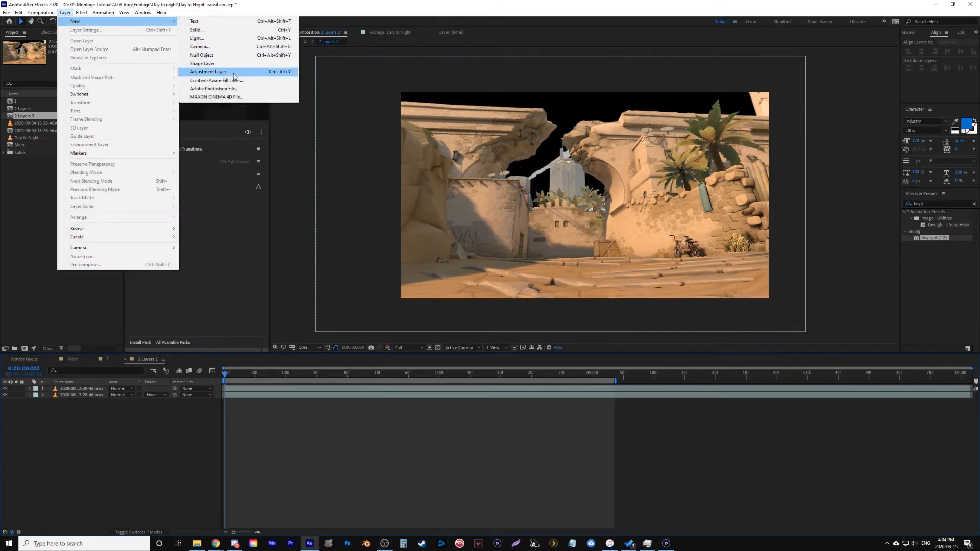
pyautogui.click(220, 72)
# Step: Apply the Vibrance effect to the adjustment layer and lower its Vibrance value to desaturate the scene
pyautogui.click(939, 204)
pyautogui.write('vib')
pyautogui.moveTo(930, 218); pyautogui.dragTo(92, 390)
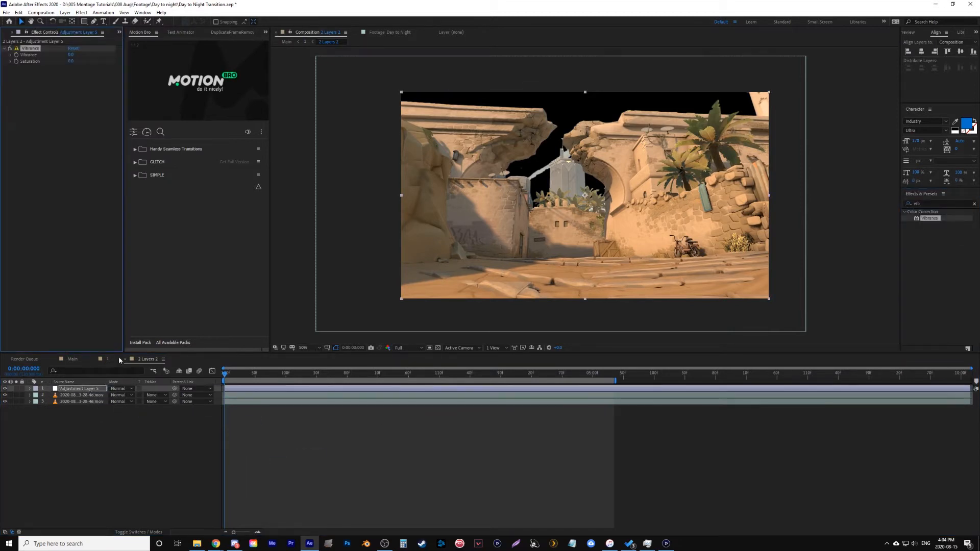
pyautogui.click(70, 54)
pyautogui.press('Return')
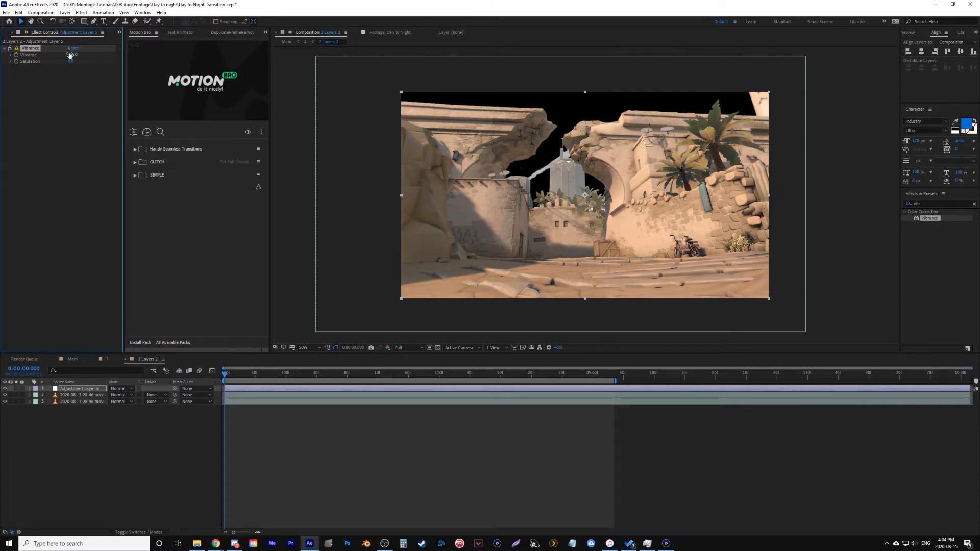
# Step: Apply Curves to the adjustment layer and darken the RGB curve, lowering the white endpoint to about half and bending the shadows down
pyautogui.click(974, 204)
pyautogui.write('curv')
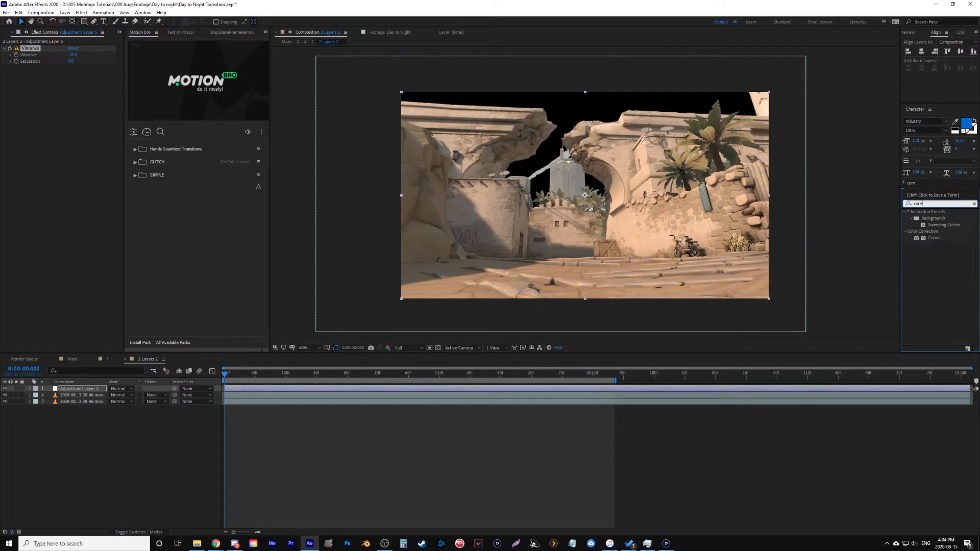
pyautogui.moveTo(922, 239); pyautogui.dragTo(308, 388)
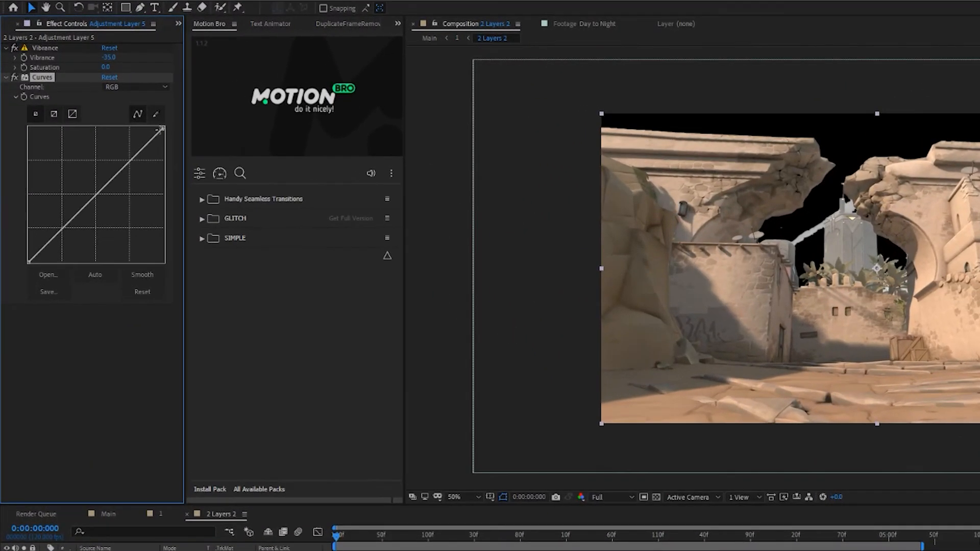
pyautogui.moveTo(163, 128); pyautogui.dragTo(187, 193)
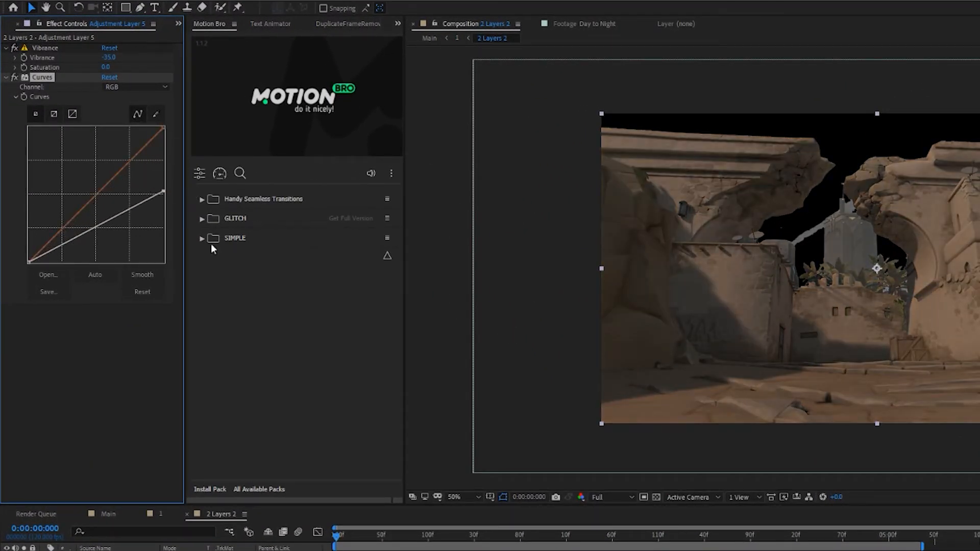
pyautogui.moveTo(62, 243)
pyautogui.mouseDown()
pyautogui.moveTo(64, 253)
pyautogui.moveTo(67, 231)
pyautogui.moveTo(71, 239)
pyautogui.mouseUp()
# Step: Lower the shadows and highlights of the Red curve and pull down the shadows of the Green curve
pyautogui.click(135, 87)
pyautogui.click(132, 112)
pyautogui.moveTo(163, 128); pyautogui.dragTo(173, 147)
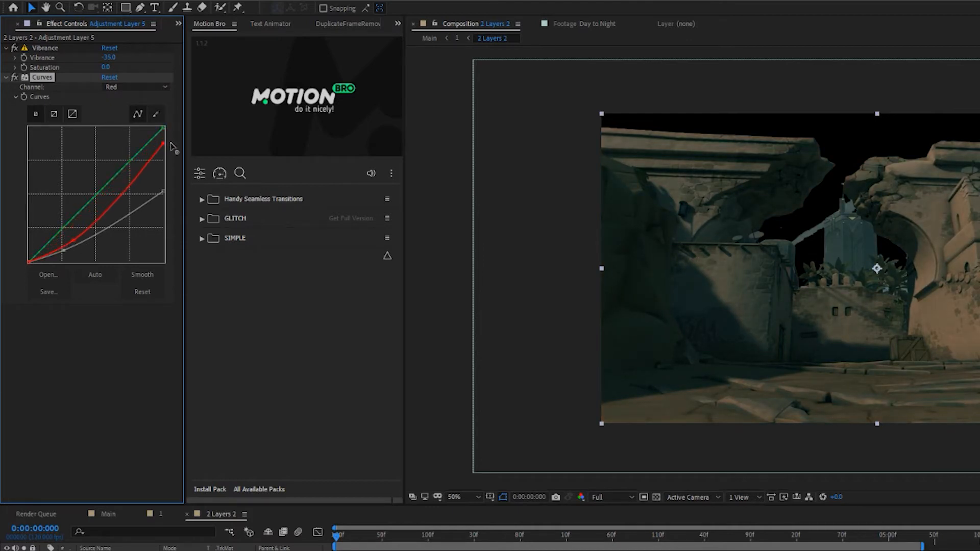
pyautogui.click(135, 87)
pyautogui.click(131, 125)
pyautogui.moveTo(60, 231); pyautogui.dragTo(67, 238)
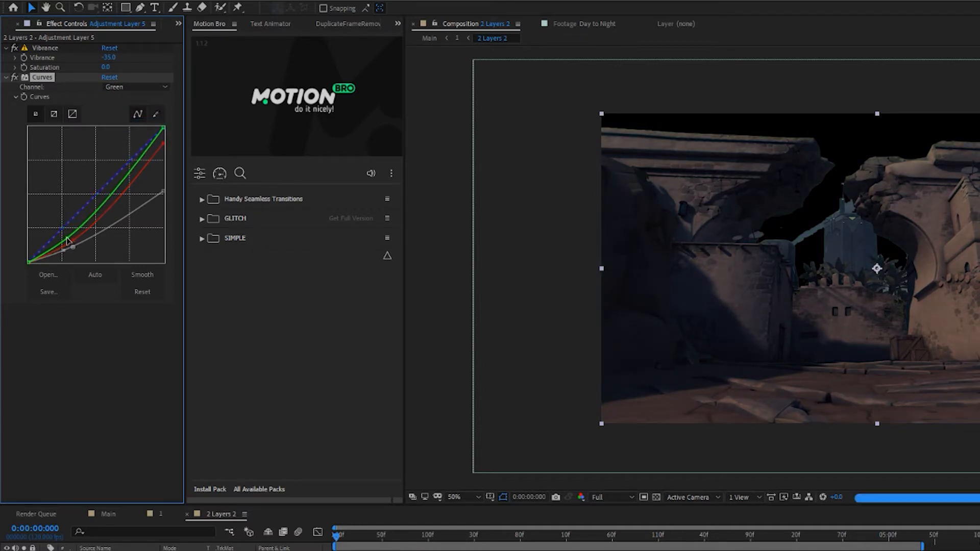
# Step: Raise the upper part of the Blue curve slightly to cool the scene
pyautogui.click(134, 88)
pyautogui.click(129, 137)
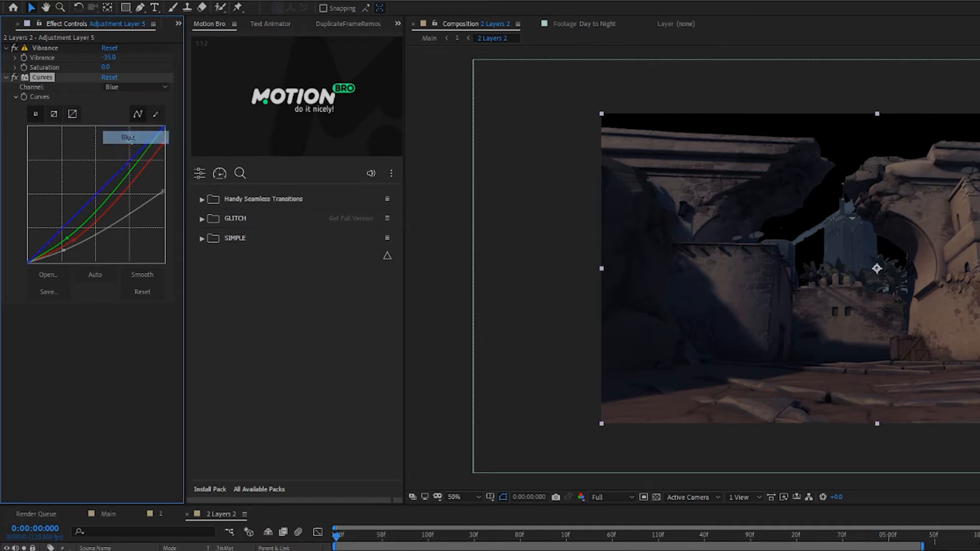
pyautogui.moveTo(131, 162); pyautogui.dragTo(128, 160)
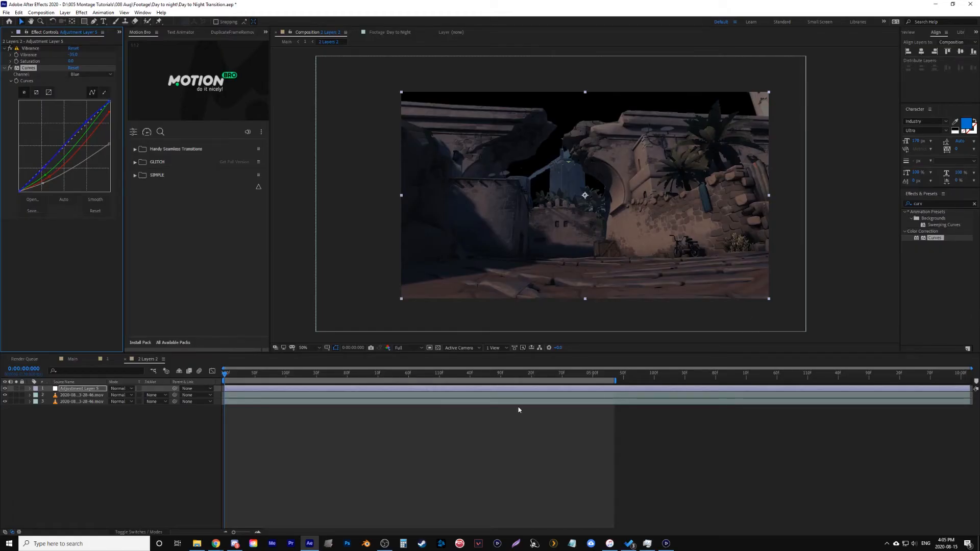
# Step: Add a second adjustment layer and apply the Hue/Saturation effect to it
pyautogui.click(65, 12)
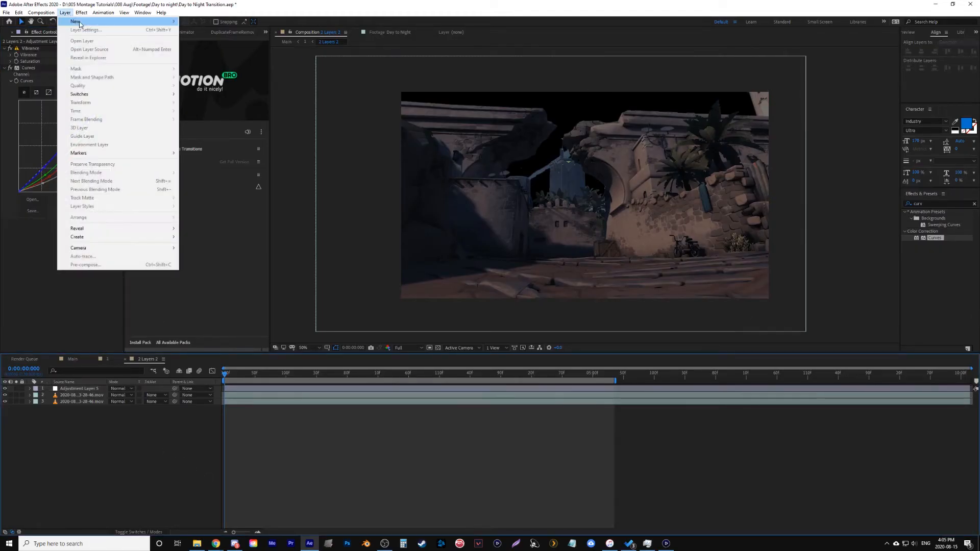
pyautogui.moveTo(122, 21)
pyautogui.click(218, 75)
pyautogui.click(934, 204)
pyautogui.write('hue')
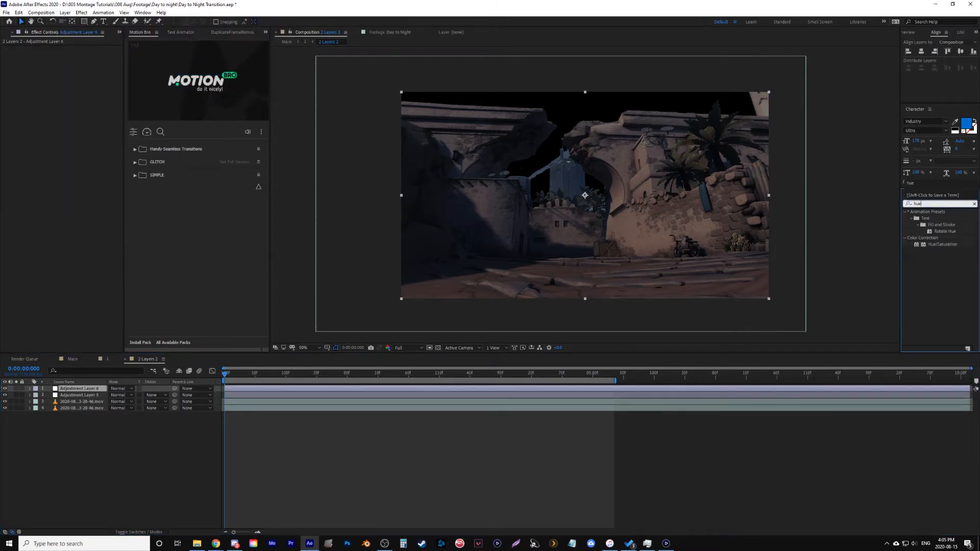
pyautogui.moveTo(927, 244); pyautogui.dragTo(273, 390)
# Step: Enable Colorize in Hue/Saturation, set Colorize Hue to 225° and increase the Colorize Saturation
pyautogui.click(70, 141)
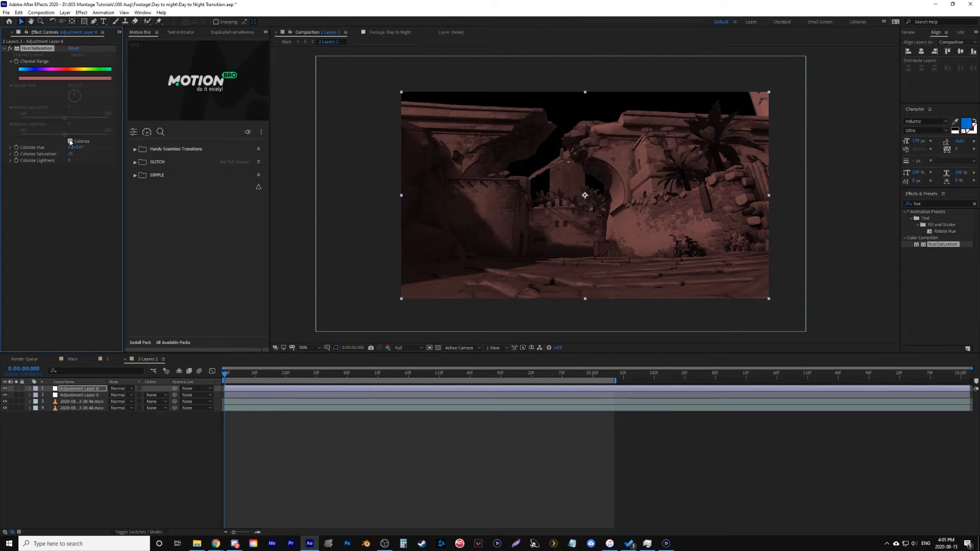
pyautogui.click(78, 147)
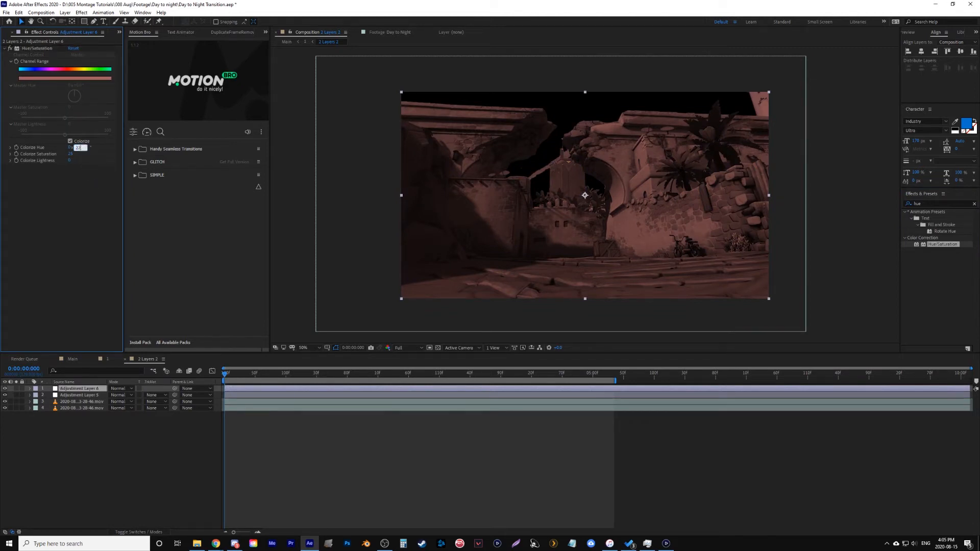
pyautogui.write('225')
pyautogui.press('Return')
pyautogui.click(70, 154)
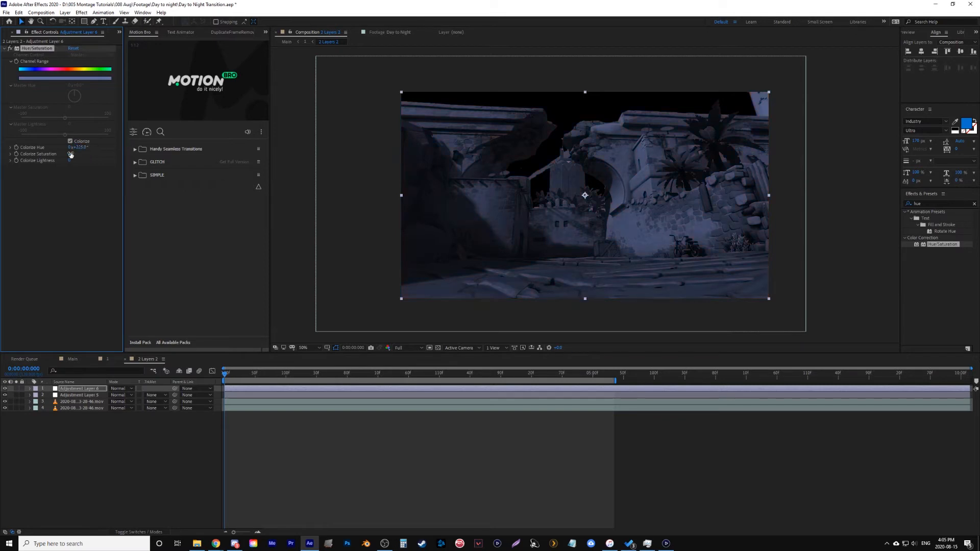
pyautogui.write('35')
pyautogui.press('Return')
# Step: Set the Hue/Saturation adjustment layer to Overlay at 50% opacity and compare the scene with and without it
pyautogui.click(120, 389)
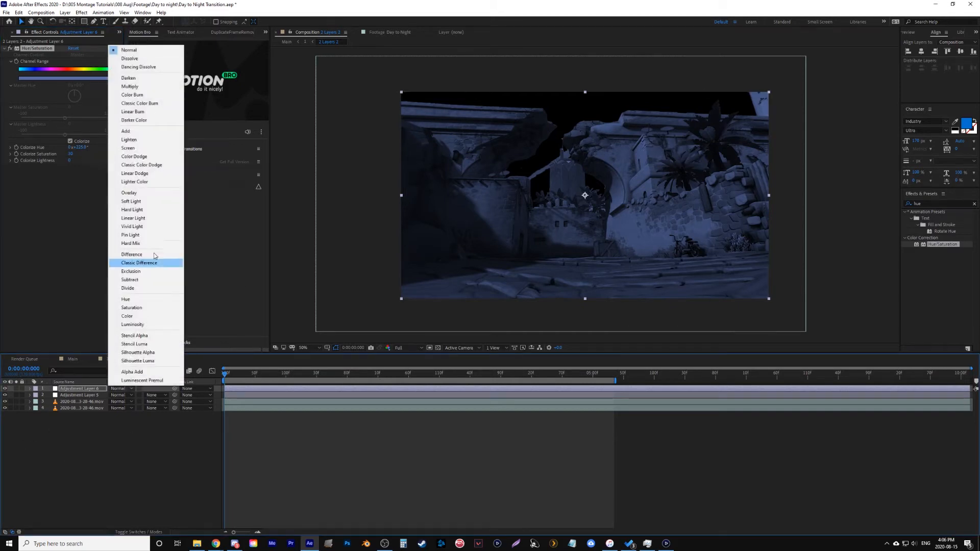
pyautogui.click(143, 194)
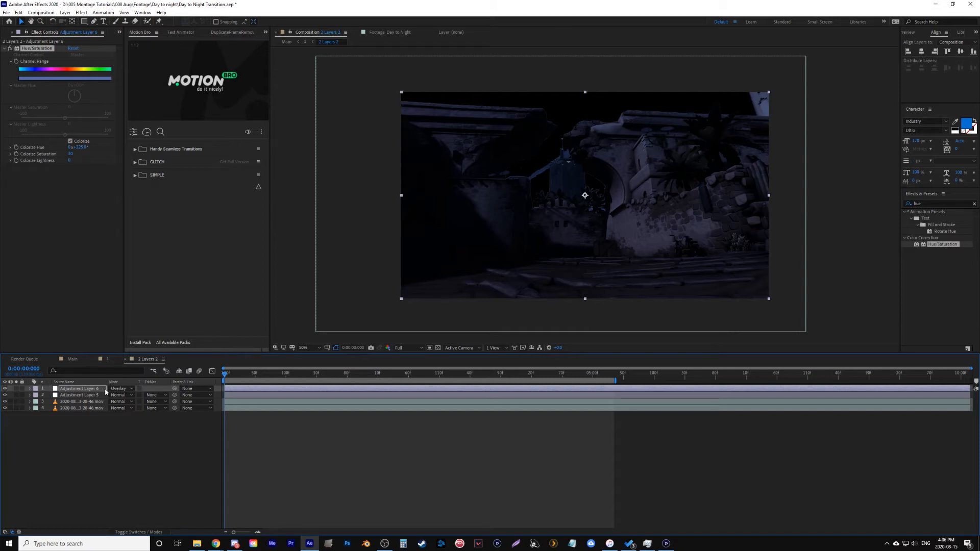
pyautogui.press('t')
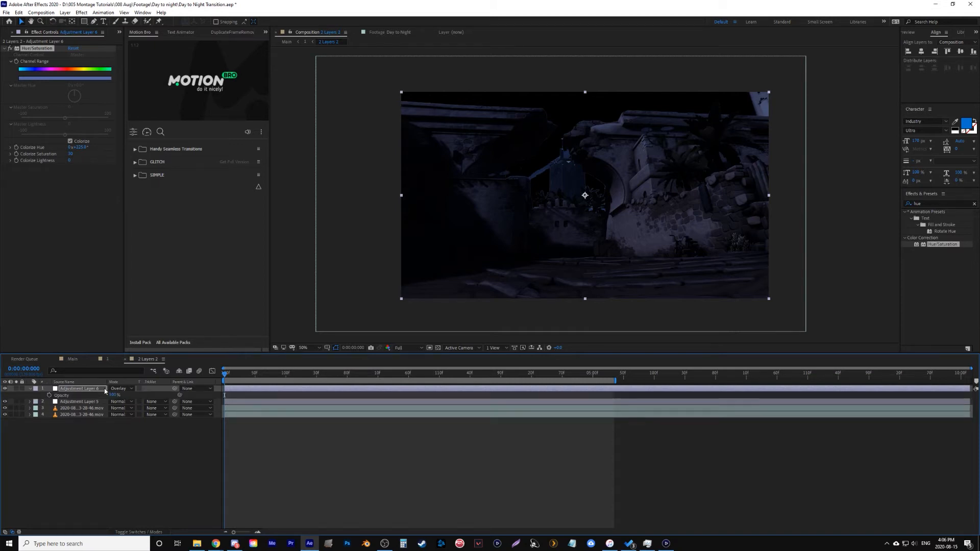
pyautogui.click(113, 395)
pyautogui.write('50')
pyautogui.press('Return')
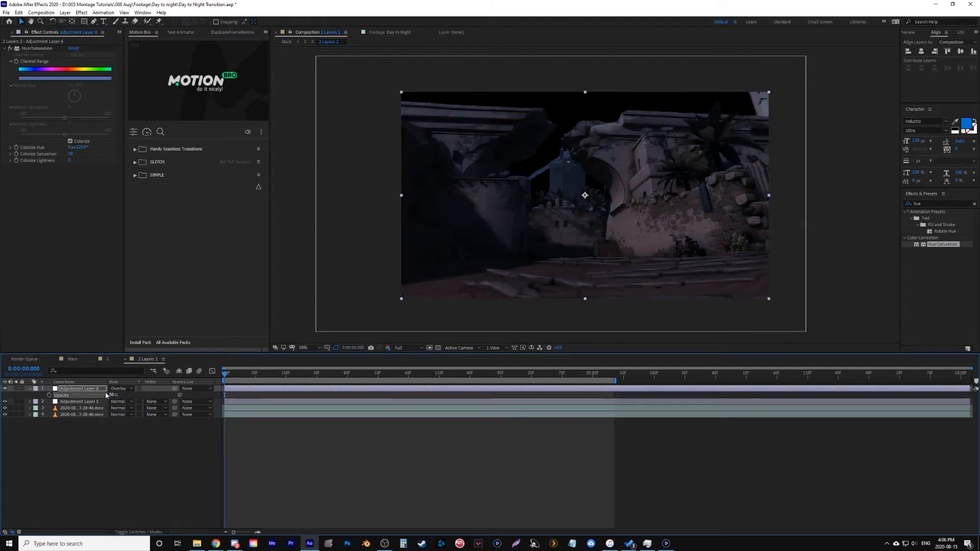
pyautogui.click(5, 389)
pyautogui.click(5, 389)
pyautogui.click(5, 389)
pyautogui.click(6, 389)
# Step: Add a third adjustment layer on top and apply the Tint effect to it
pyautogui.click(65, 12)
pyautogui.moveTo(75, 21)
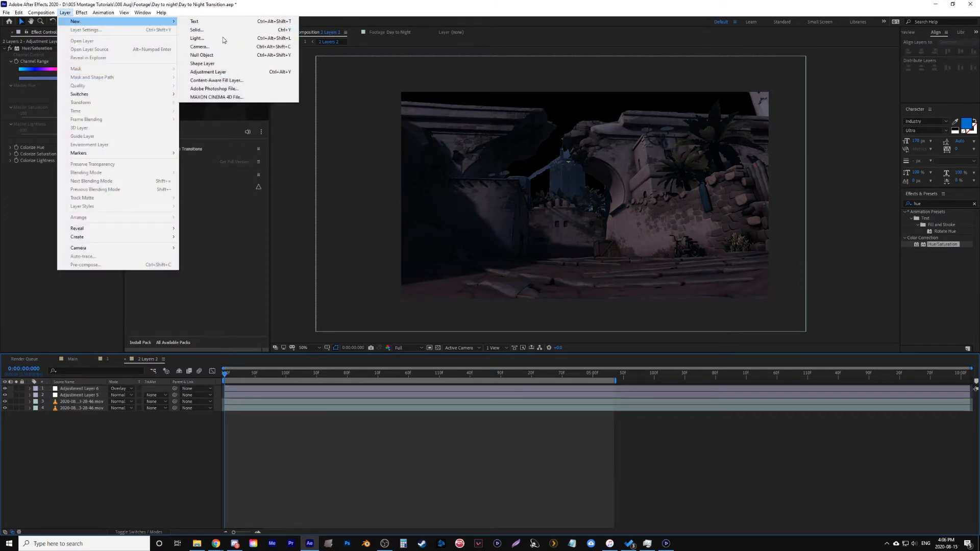
pyautogui.click(214, 72)
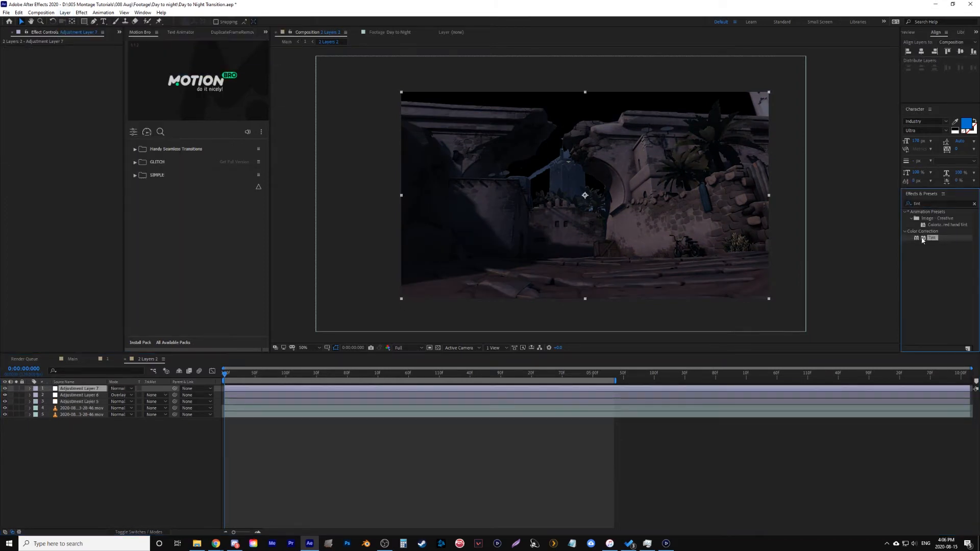
pyautogui.moveTo(923, 240); pyautogui.dragTo(95, 390)
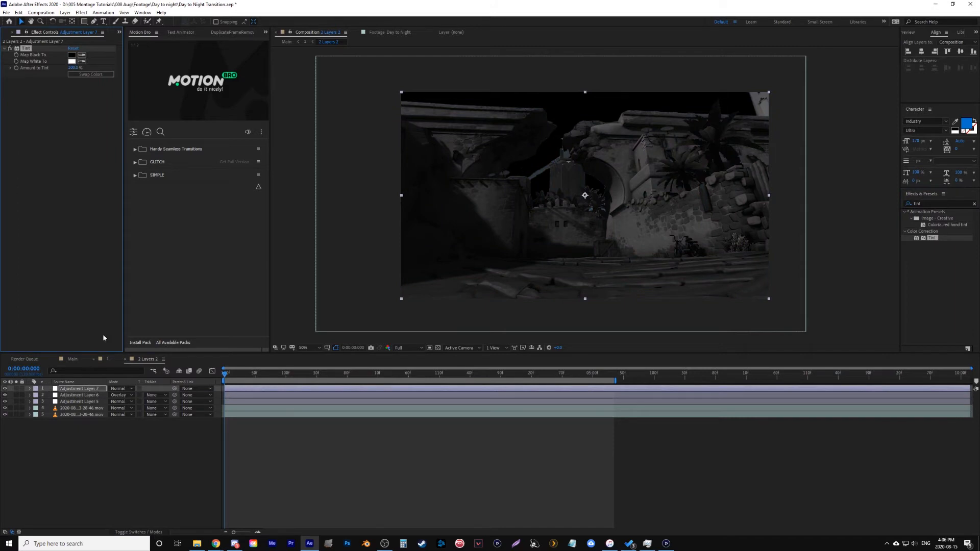
# Step: Set the Tint adjustment layer to Overlay at 30% opacity and compare the scene with and without it
pyautogui.press('t')
pyautogui.click(121, 388)
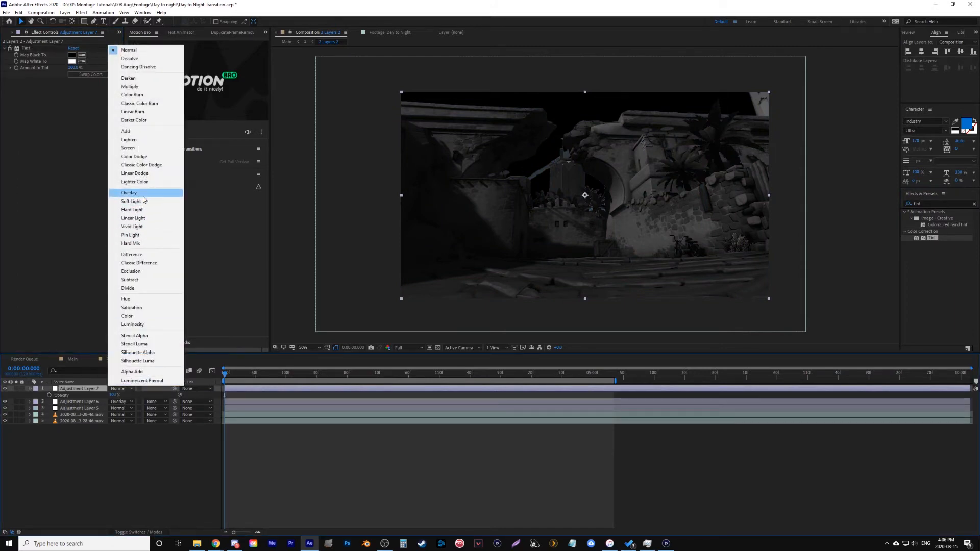
pyautogui.click(144, 196)
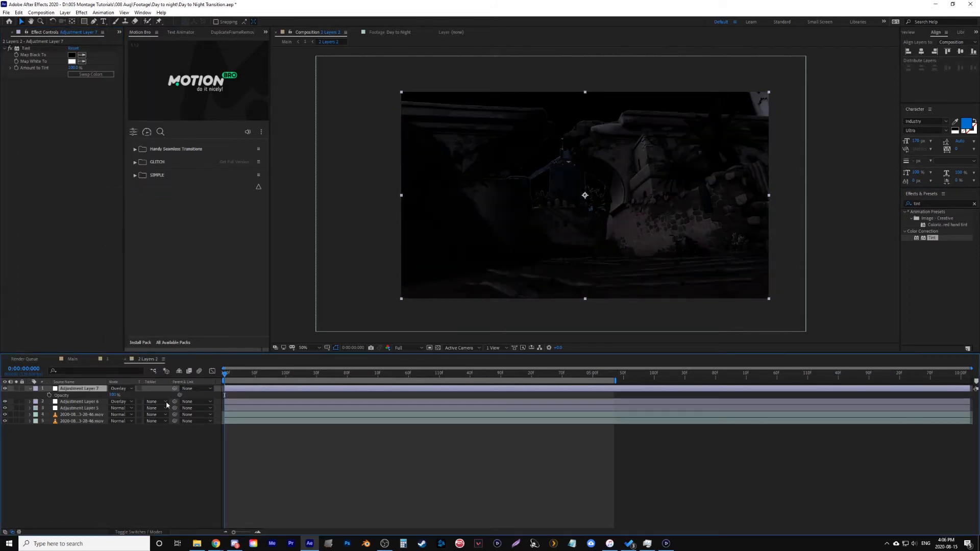
pyautogui.click(115, 395)
pyautogui.write('30')
pyautogui.click(126, 435)
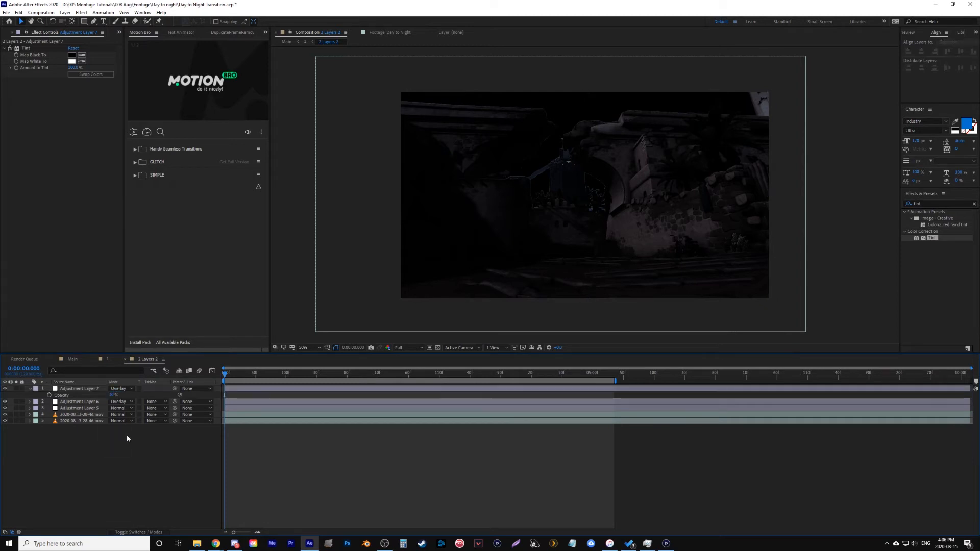
pyautogui.click(5, 388)
pyautogui.click(6, 389)
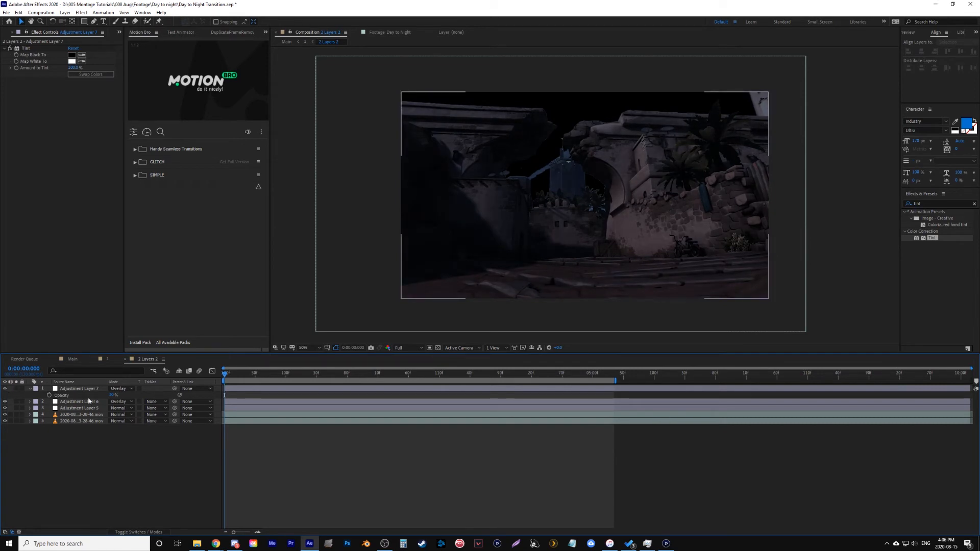
pyautogui.click(30, 389)
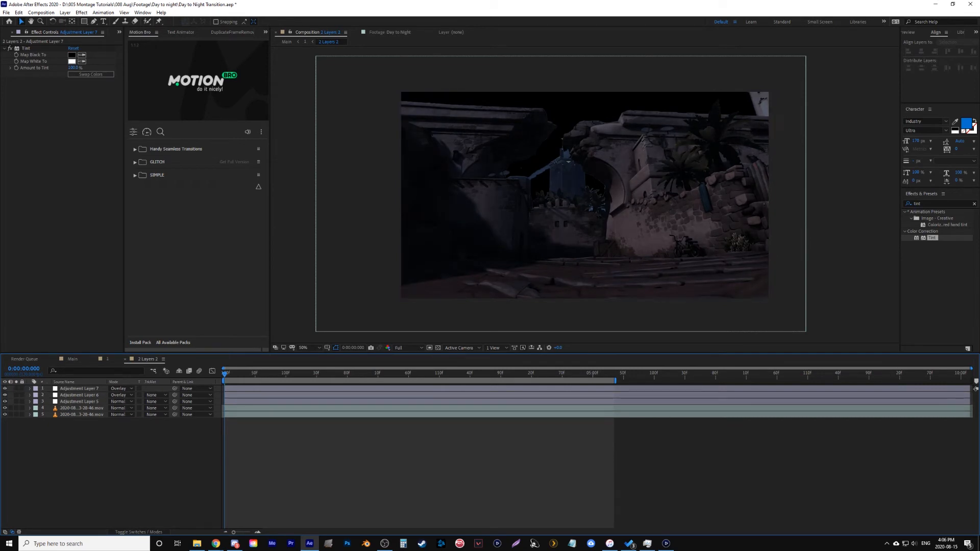
# Step: Return to composition 1, check the grade against the night sky, and apply Camera Lens Blur to the 2 Layers 2 layer
pyautogui.click(107, 359)
pyautogui.click(506, 375)
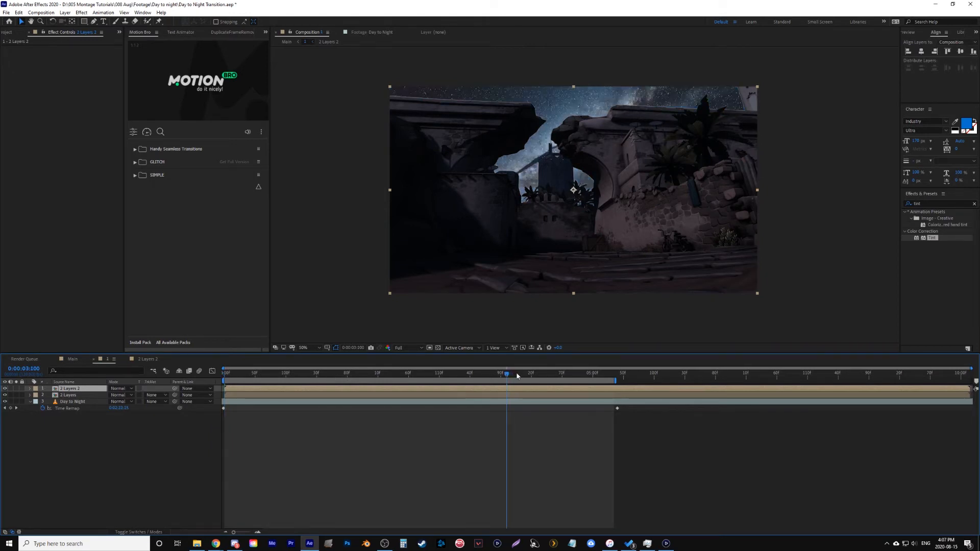
pyautogui.click(543, 375)
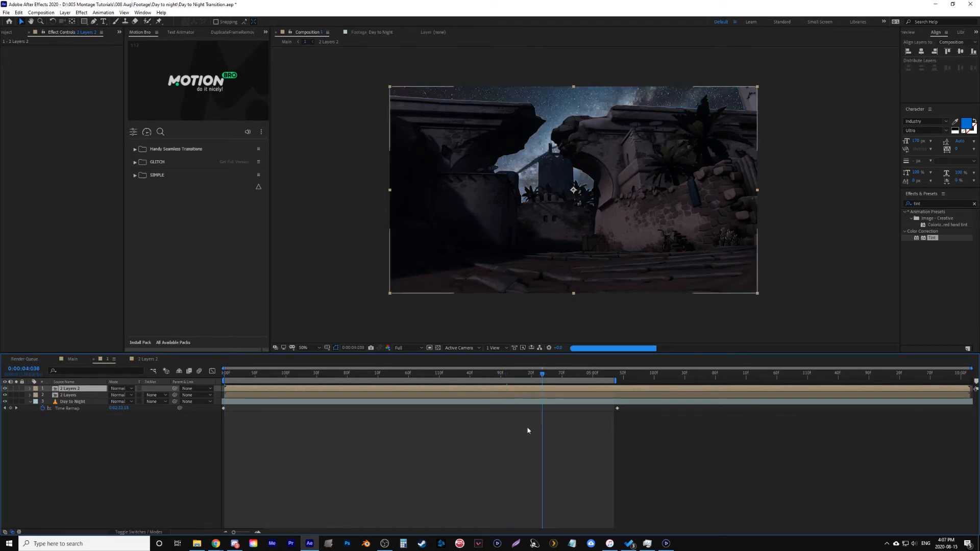
pyautogui.click(513, 445)
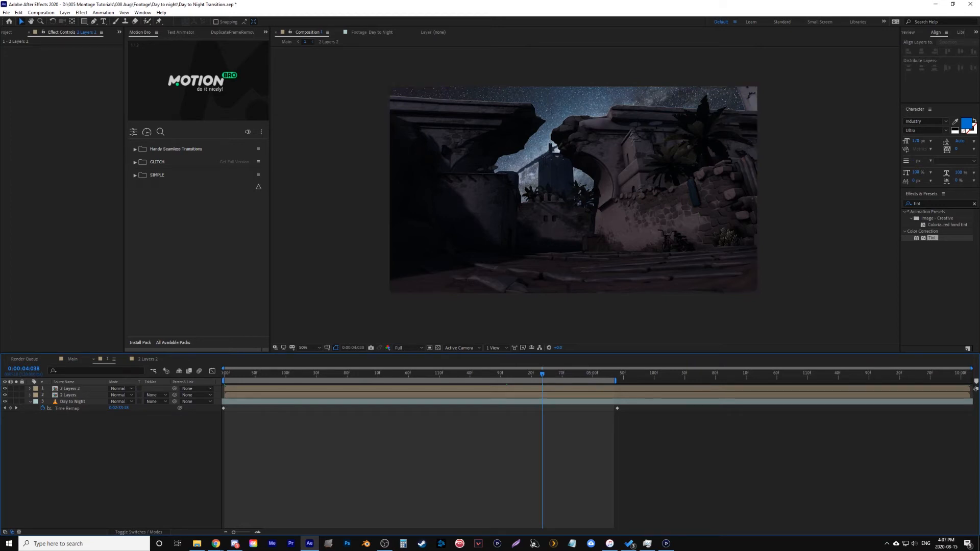
pyautogui.click(593, 389)
pyautogui.click(962, 204)
pyautogui.write('blur')
pyautogui.moveTo(936, 297); pyautogui.dragTo(495, 391)
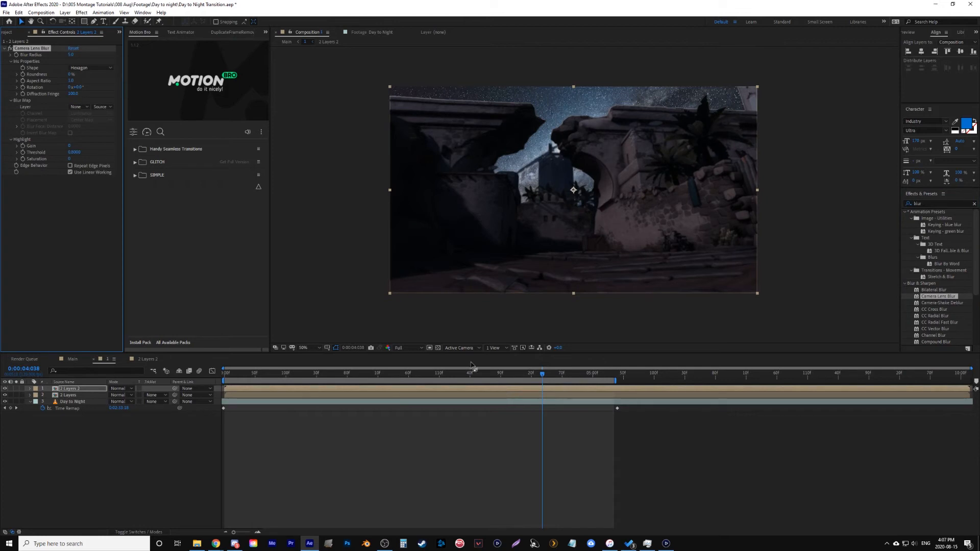
# Step: Enable Repeat Edge Pixels for the Camera Lens Blur and set its Blur Radius to 3
pyautogui.click(70, 165)
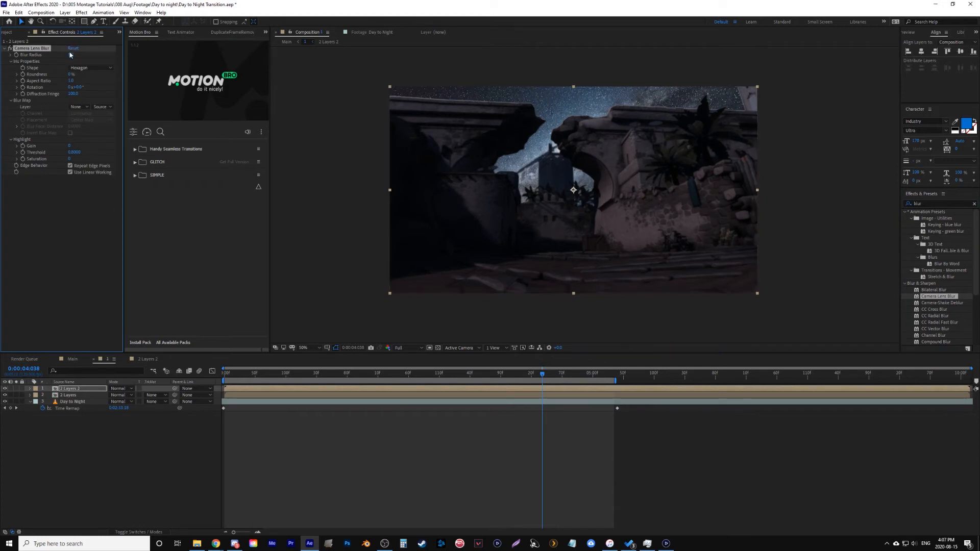
pyautogui.moveTo(71, 54); pyautogui.dragTo(77, 64)
pyautogui.click(75, 234)
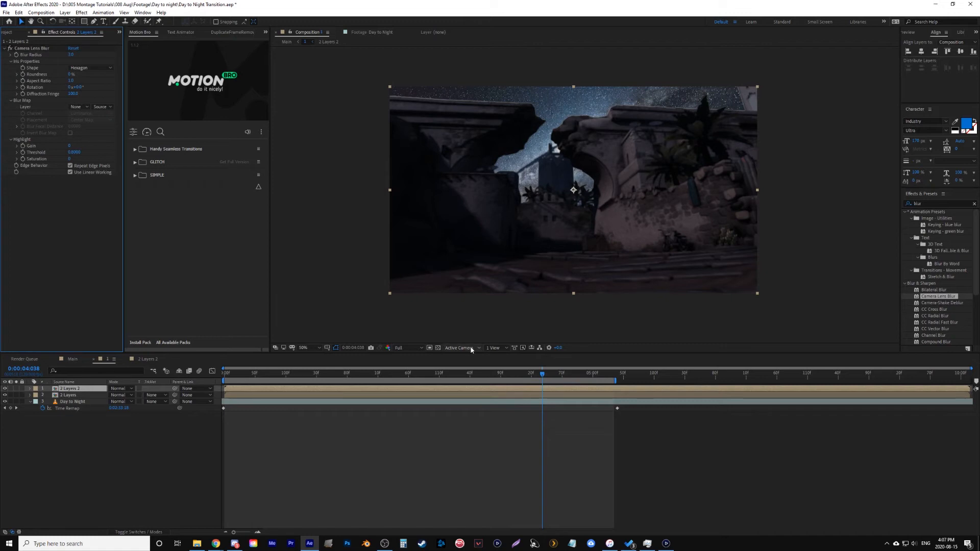
# Step: Keyframe the 2 Layers 2 layer's opacity from 0% at 0:00:00:007 to 100% at about 0:00:01:100
pyautogui.keyDown('ctrl'); pyautogui.click(379, 394); pyautogui.keyUp('ctrl')
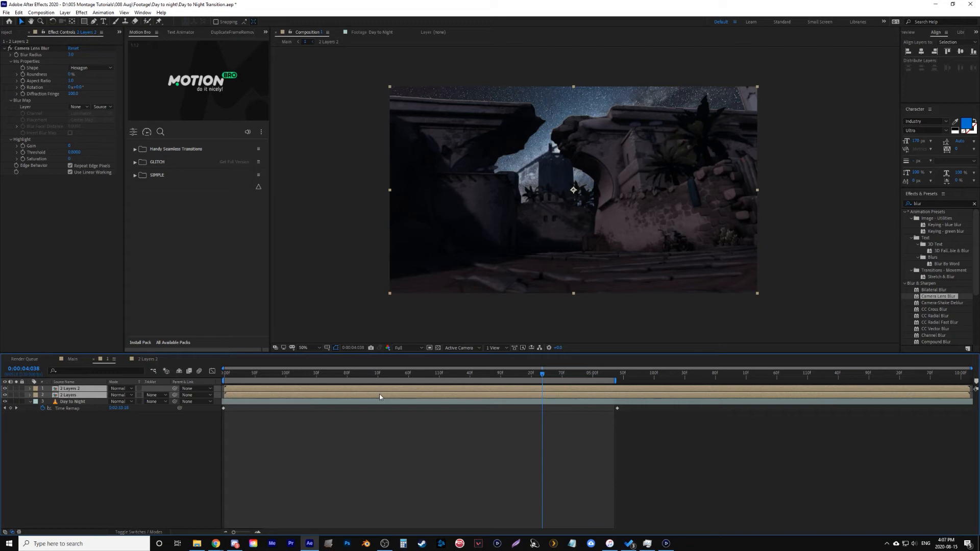
pyautogui.press('t')
pyautogui.click(321, 451)
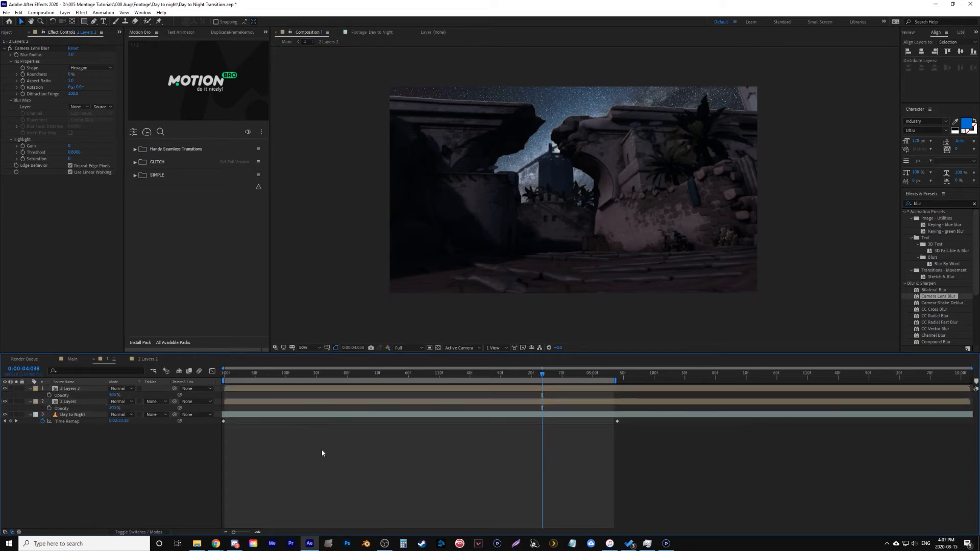
pyautogui.click(113, 395)
pyautogui.write('0')
pyautogui.press('Return')
pyautogui.click(232, 374)
pyautogui.moveTo(232, 374); pyautogui.dragTo(228, 374)
pyautogui.click(50, 395)
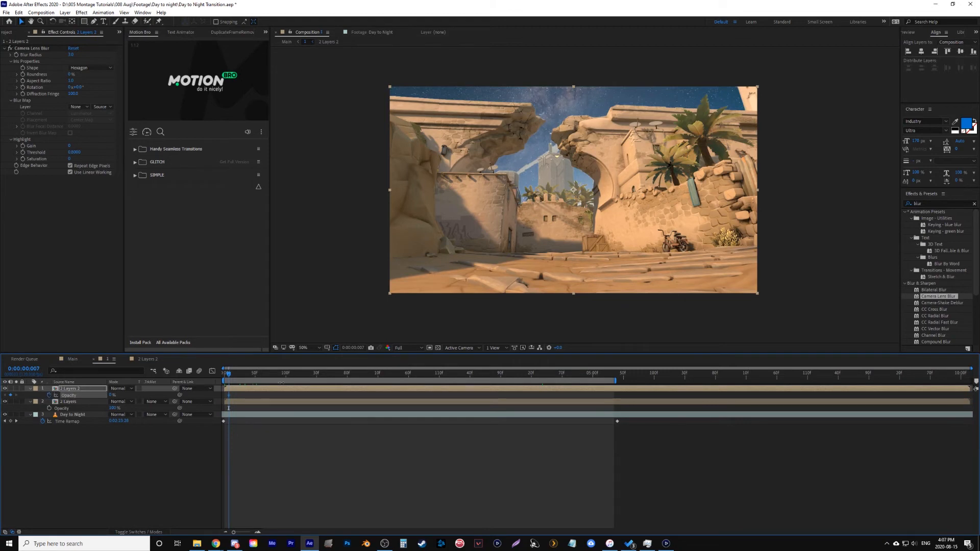
pyautogui.click(347, 375)
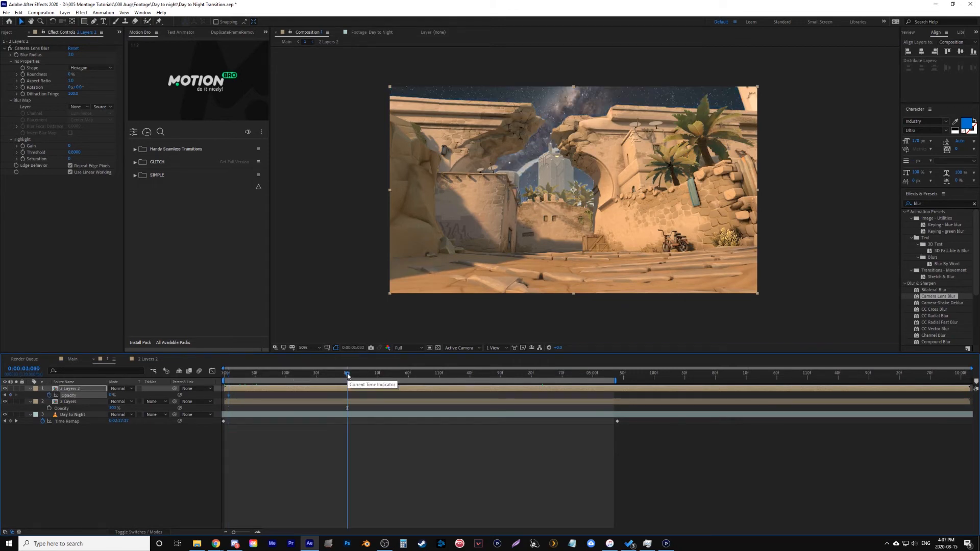
pyautogui.moveTo(111, 396); pyautogui.dragTo(325, 399)
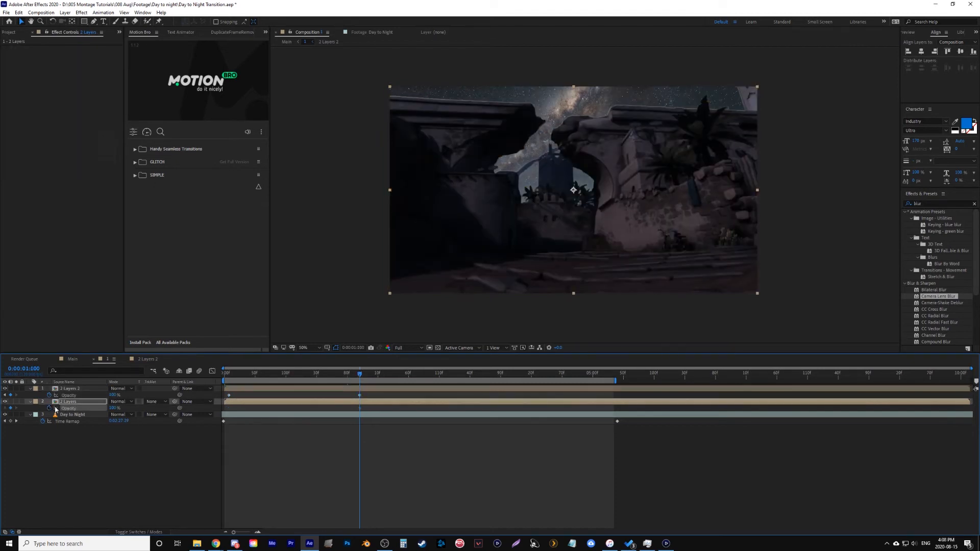
# Step: Keyframe the 2 Layers layer's opacity down to 0% and shift both layers' fade keyframes earlier, meeting at about 0:00:01:060
pyautogui.click(394, 376)
pyautogui.moveTo(113, 409); pyautogui.dragTo(1, 409)
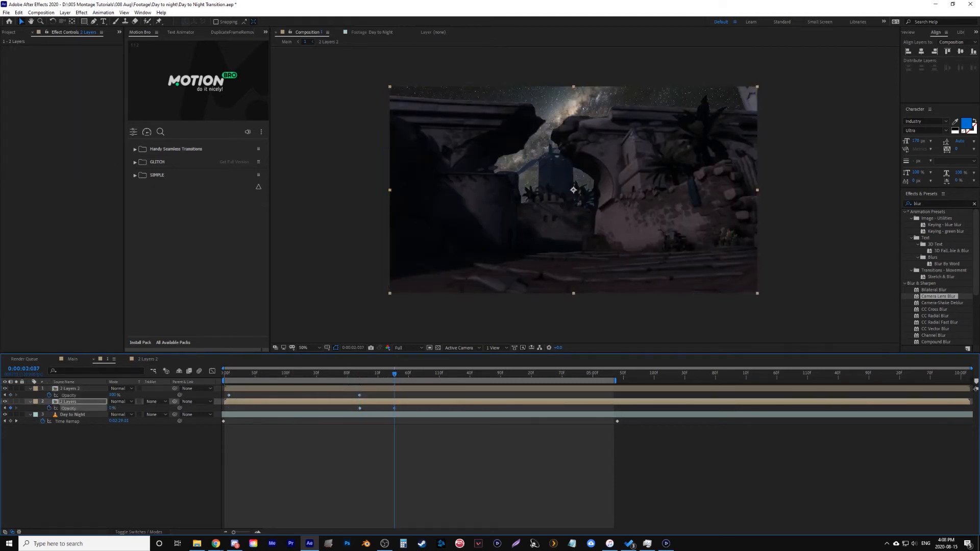
pyautogui.moveTo(364, 379); pyautogui.dragTo(224, 379)
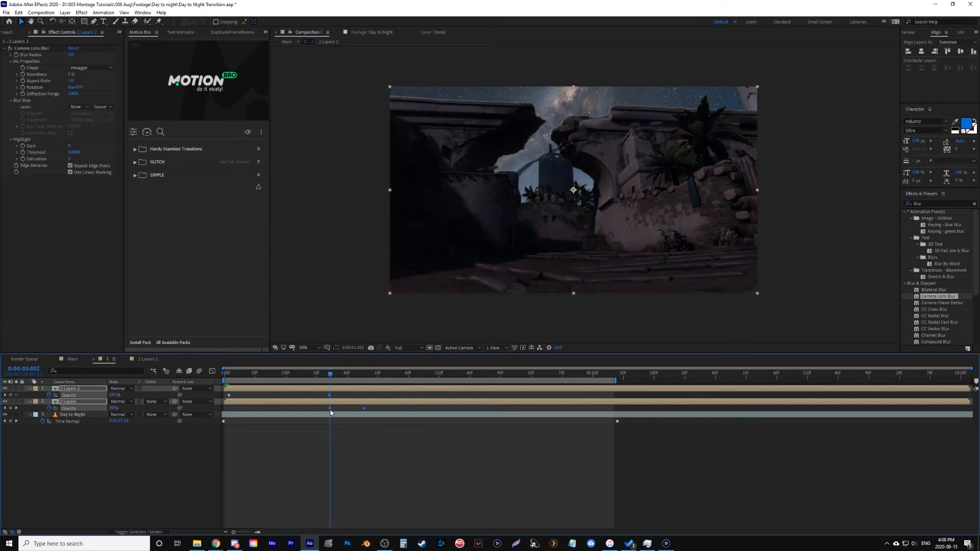
pyautogui.click(331, 437)
pyautogui.moveTo(335, 408); pyautogui.dragTo(330, 408)
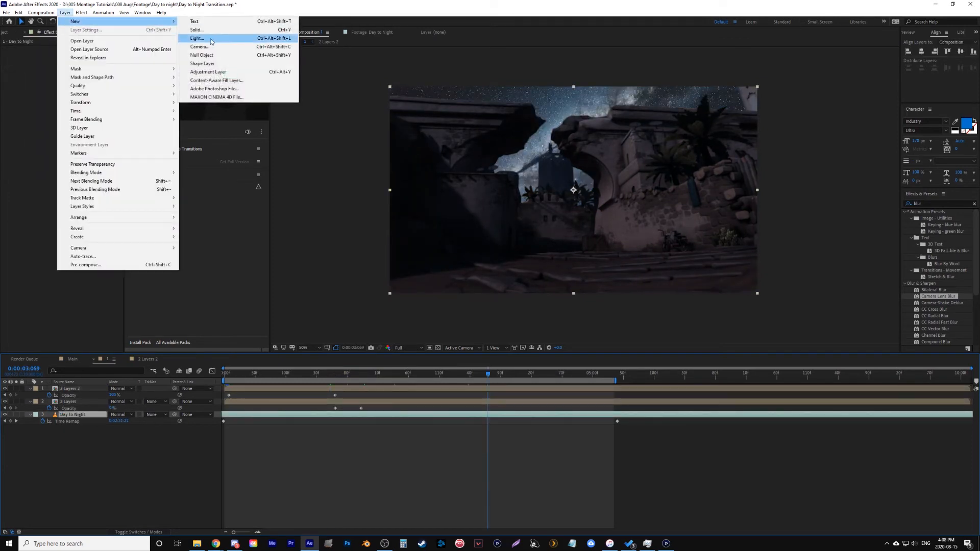
# Step: Add an adjustment layer directly above the Day to Night sky footage and apply the Vibrance effect to it
pyautogui.click(257, 74)
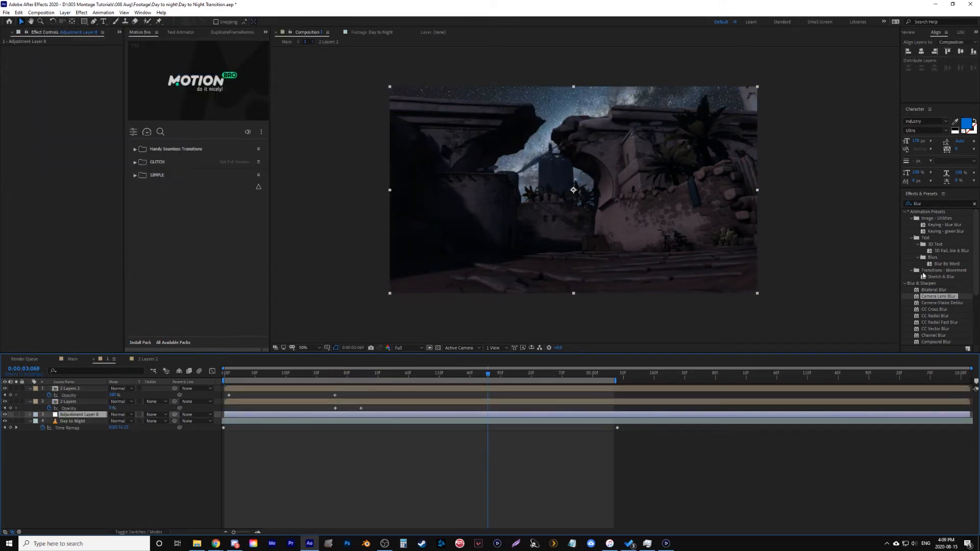
pyautogui.click(930, 203)
pyautogui.write('vib')
pyautogui.moveTo(928, 218); pyautogui.dragTo(481, 419)
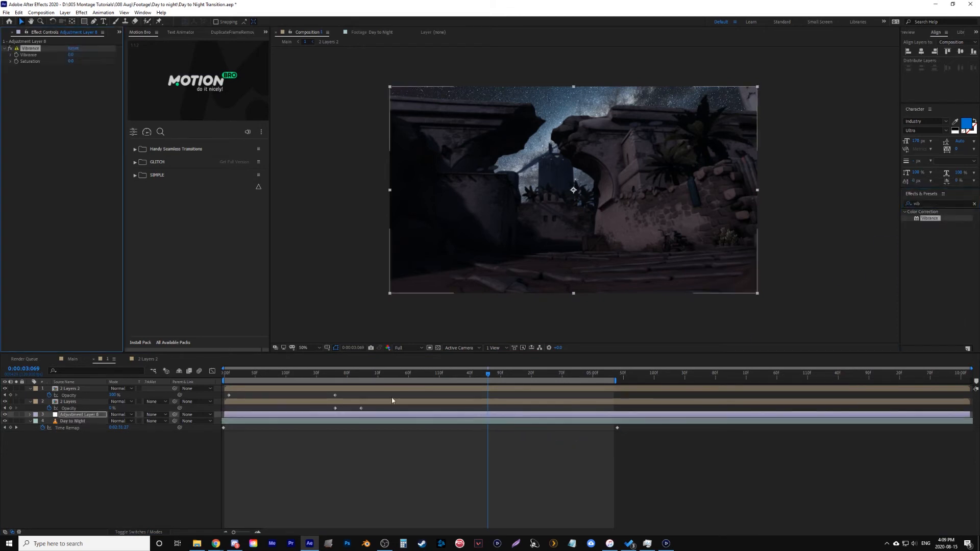
# Step: Keyframe the adjustment layer's Vibrance from 0 at about 0:00:00:016 to a negative value at 0:00:01:101
pyautogui.click(336, 378)
pyautogui.moveTo(70, 55); pyautogui.dragTo(93, 63)
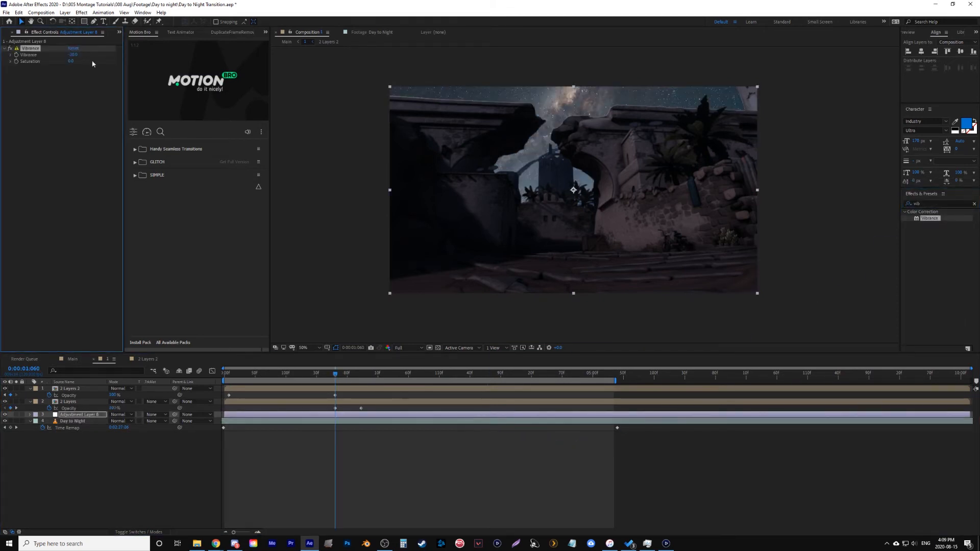
pyautogui.click(358, 377)
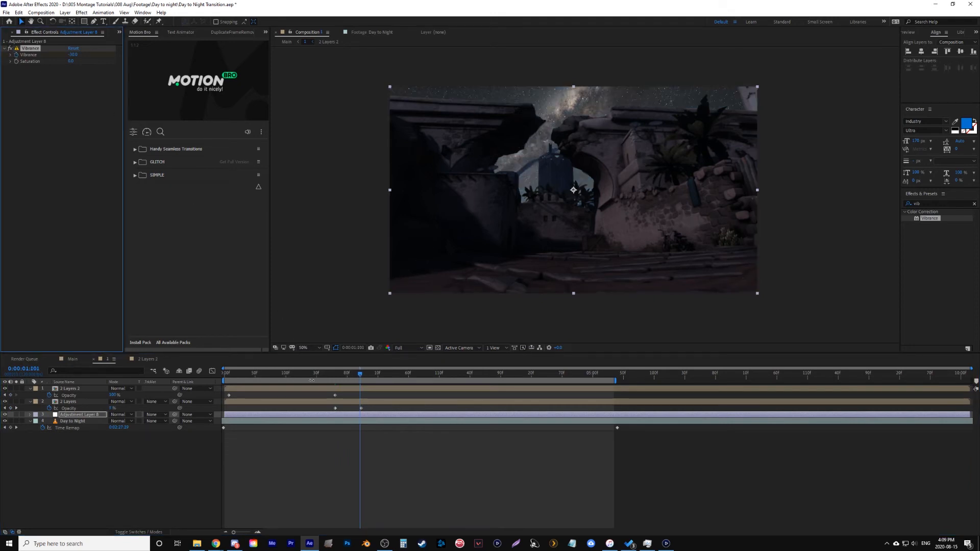
pyautogui.press('u')
pyautogui.click(233, 377)
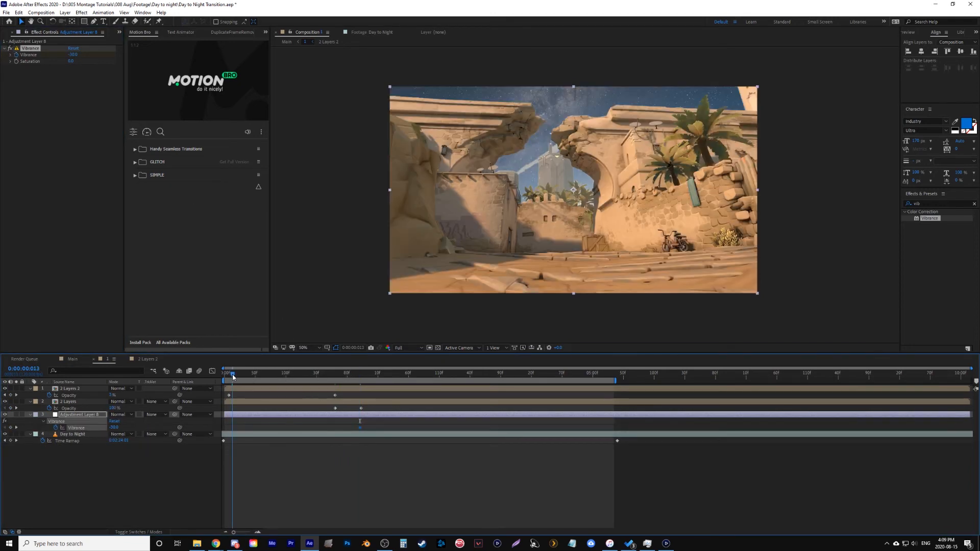
pyautogui.click(116, 428)
pyautogui.write('0')
pyautogui.click(162, 467)
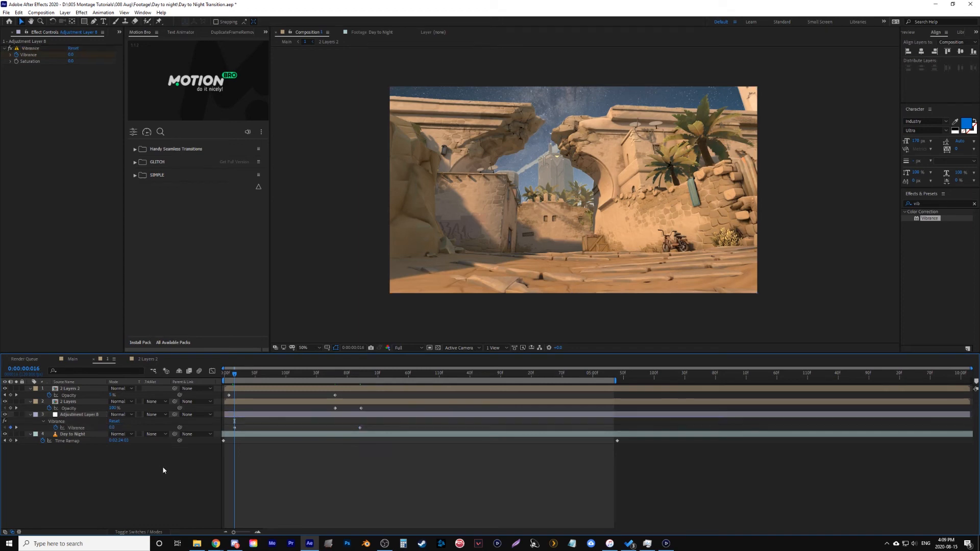
pyautogui.click(406, 379)
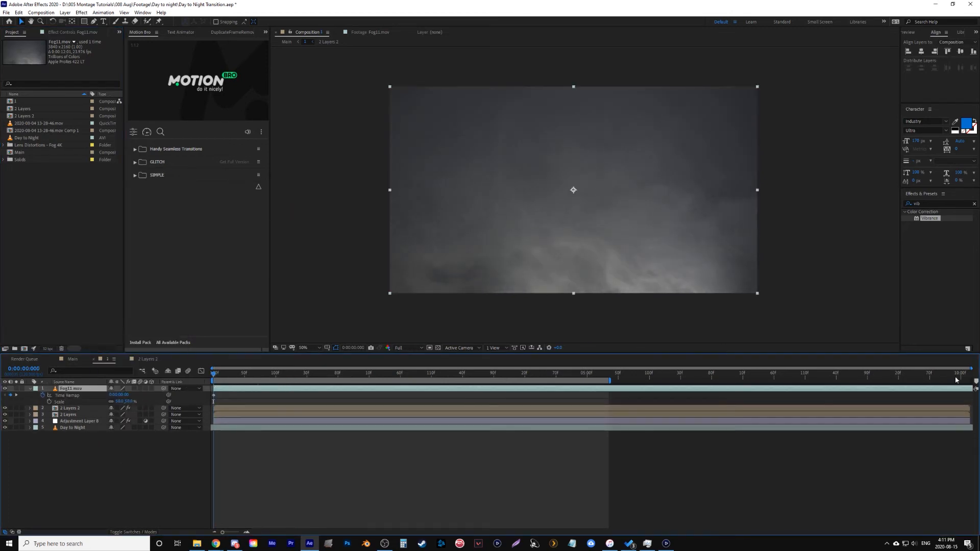
# Step: Retime the fog footage so its final time-remap keyframe sits at the work area's end, and set its blend mode to Screen
pyautogui.hotkey('shift', 'End')
pyautogui.moveTo(972, 396); pyautogui.dragTo(610, 396)
pyautogui.click(298, 374)
pyautogui.moveTo(320, 374); pyautogui.dragTo(300, 374)
pyautogui.press('F4')
pyautogui.click(122, 389)
pyautogui.click(127, 151)
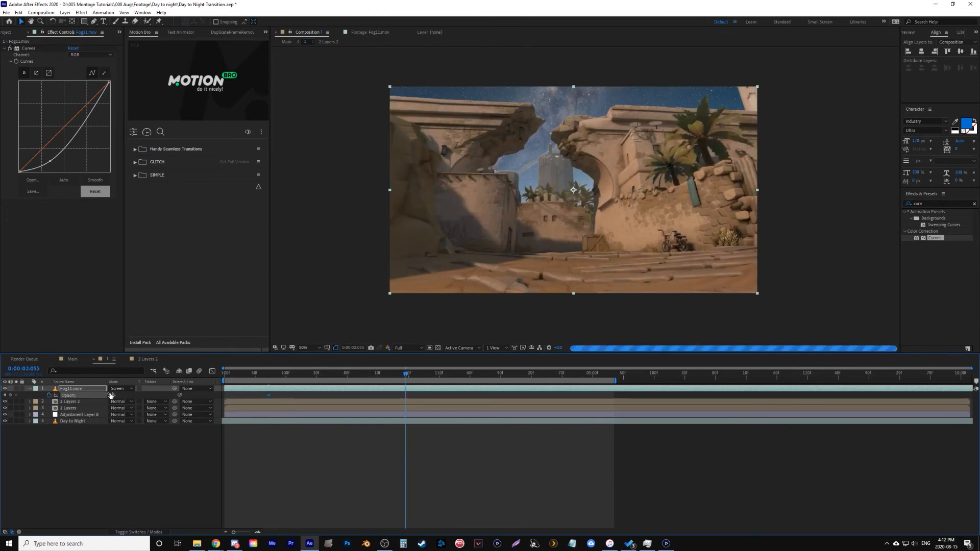
# Step: Keyframe the fog layer's opacity to 30% at 0:00:02:055 and preview the transition
pyautogui.click(112, 395)
pyautogui.write('30')
pyautogui.press('Return')
pyautogui.press('space')
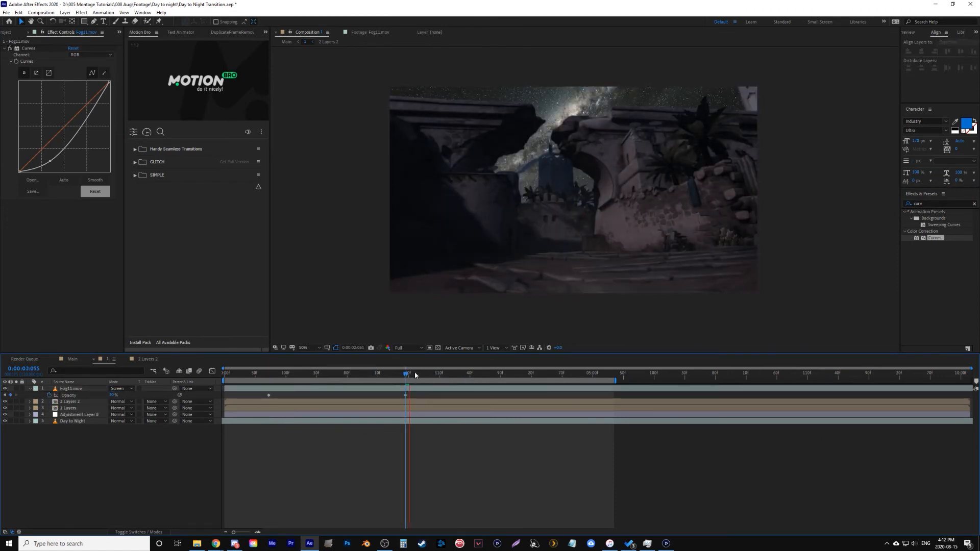
# Step: In the Main composition, apply Wiggle - position to layer 1 with a speed of 0.4 and an amount of 9 pixels
pyautogui.click(71, 359)
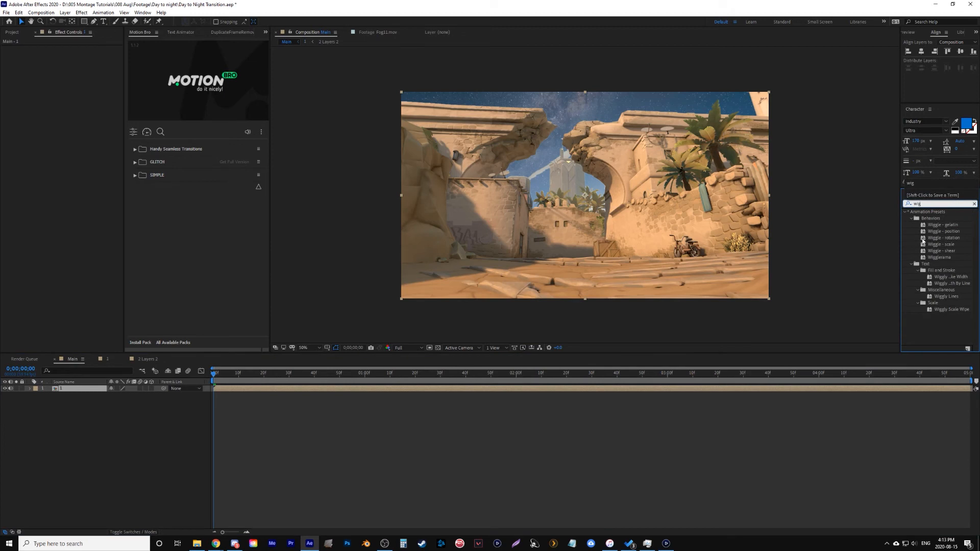
pyautogui.moveTo(942, 231); pyautogui.dragTo(321, 389)
pyautogui.click(71, 54)
pyautogui.write('0.4')
pyautogui.press('Tab')
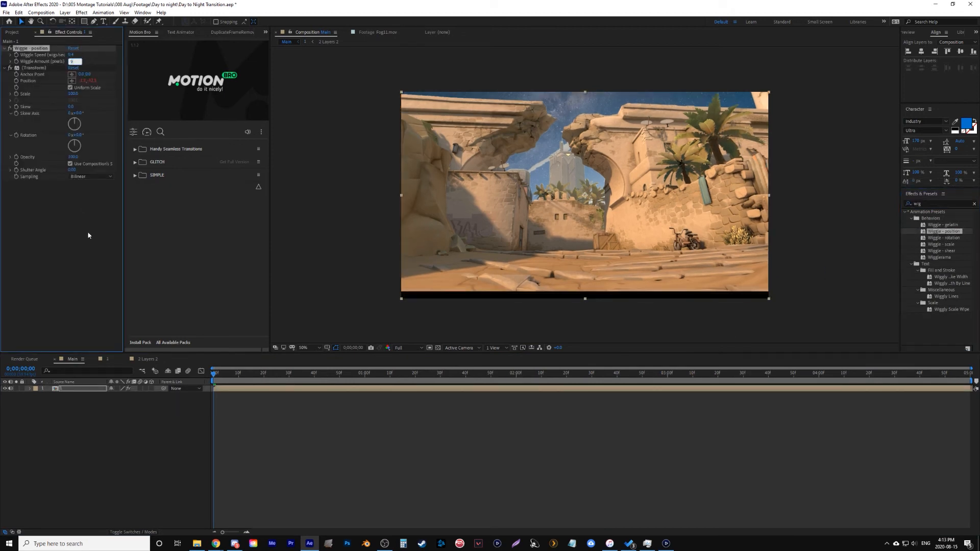
pyautogui.write('9')
pyautogui.click(88, 235)
# Step: Apply Wiggle - rotation to layer 1 with a speed of 0.2 and an amount of 2, then collapse the wiggle effects
pyautogui.moveTo(944, 237); pyautogui.dragTo(293, 388)
pyautogui.click(72, 190)
pyautogui.write('0.2')
pyautogui.press('Tab')
pyautogui.write('2')
pyautogui.click(99, 346)
pyautogui.click(4, 48)
pyautogui.click(4, 55)
pyautogui.click(4, 61)
pyautogui.click(4, 68)
# Step: Apply the Transform effect below the wiggle effects on layer 1 and set its Scale to 110
pyautogui.click(975, 203)
pyautogui.click(944, 203)
pyautogui.write('trans')
pyautogui.moveTo(937, 244); pyautogui.dragTo(99, 184)
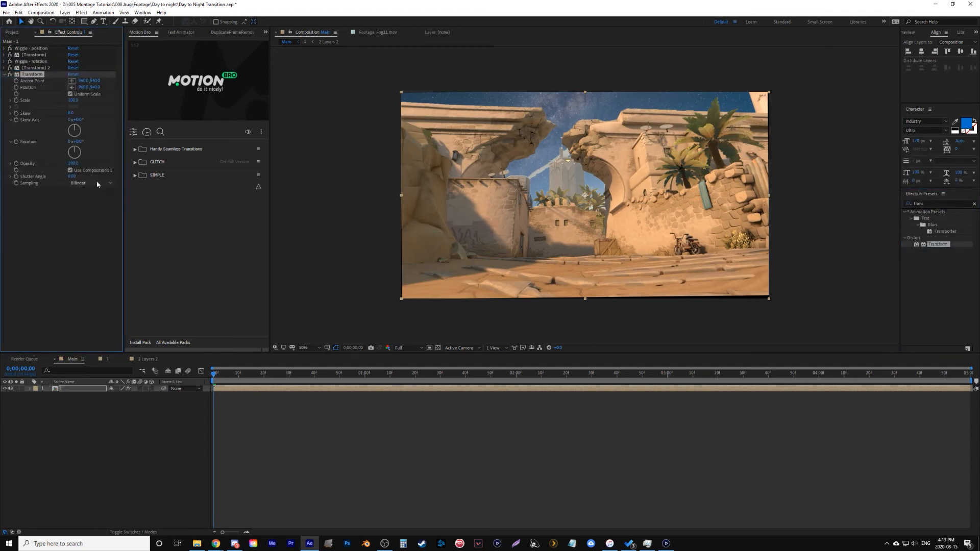
pyautogui.click(74, 101)
pyautogui.write('110')
pyautogui.press('Return')
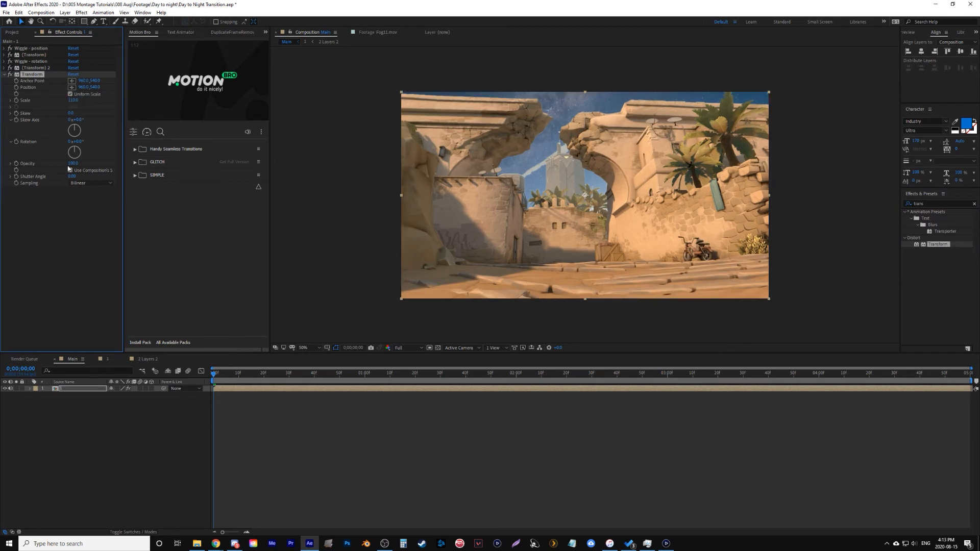
# Step: Keyframe the Transform effect's Scale to 104 at the end of the Main composition and check an earlier frame
pyautogui.press('End')
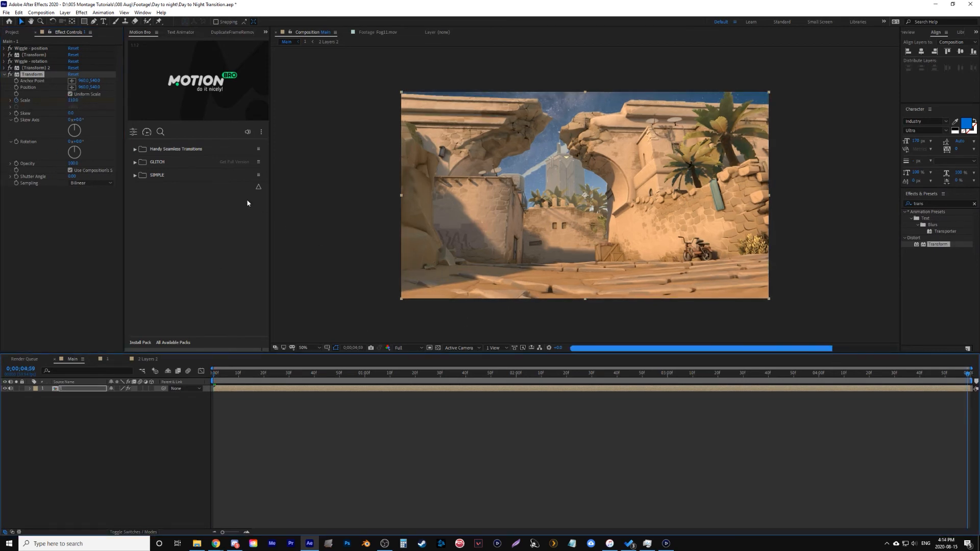
pyautogui.click(73, 100)
pyautogui.write('10')
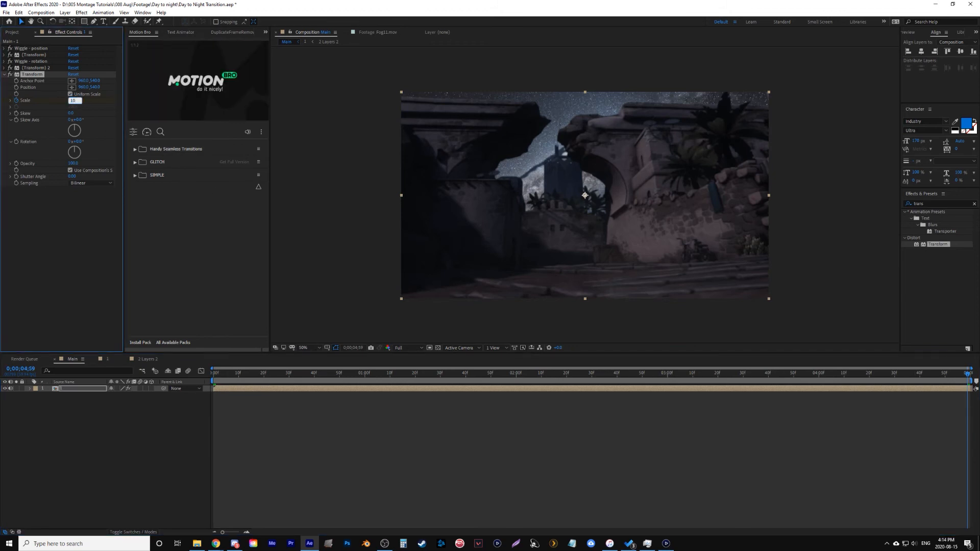
pyautogui.write('4')
pyautogui.press('Return')
pyautogui.click(263, 375)
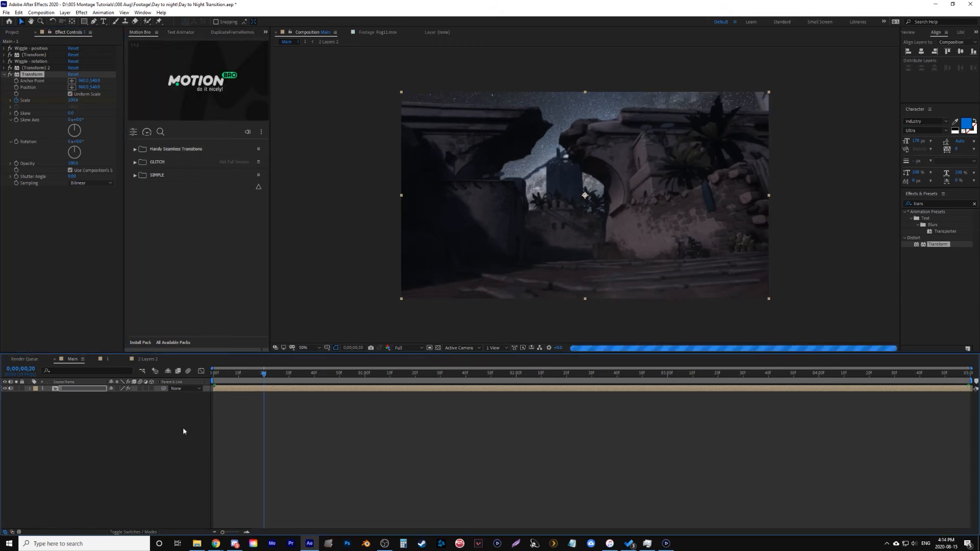